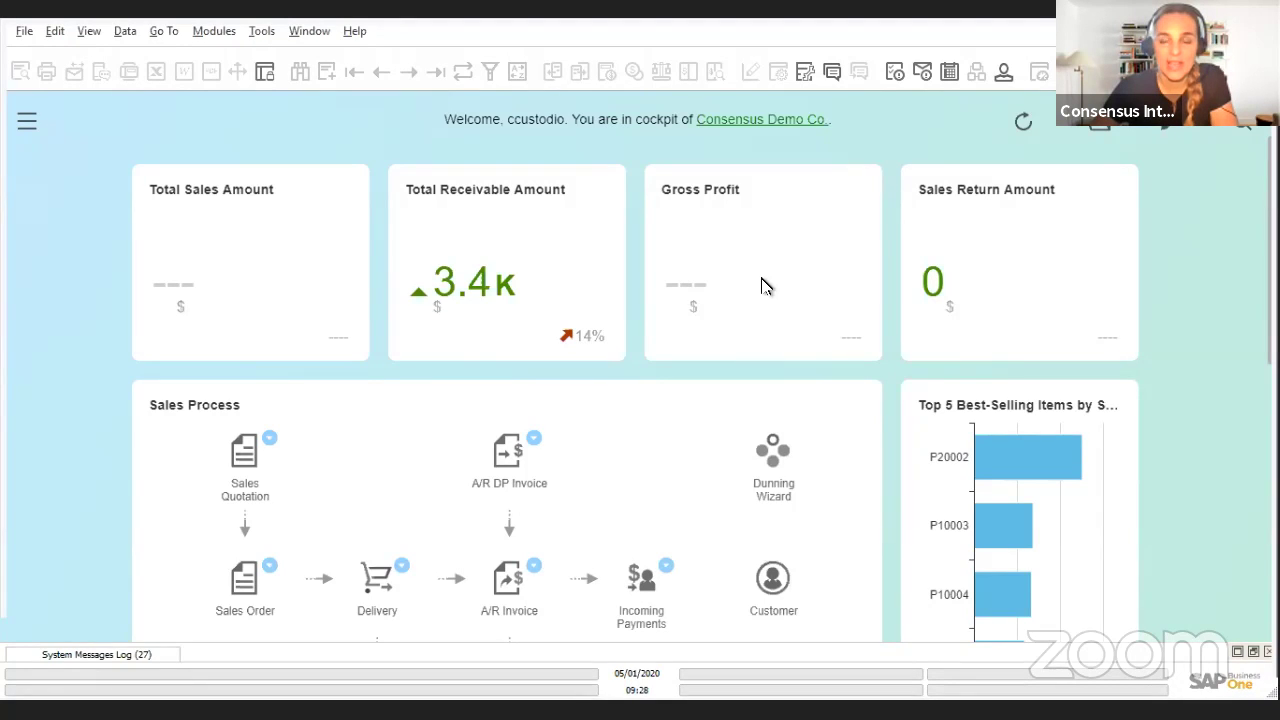
Open a new sales order from the Sales - A/R module and set the customer name to Parameter Technology
left_click(28, 124)
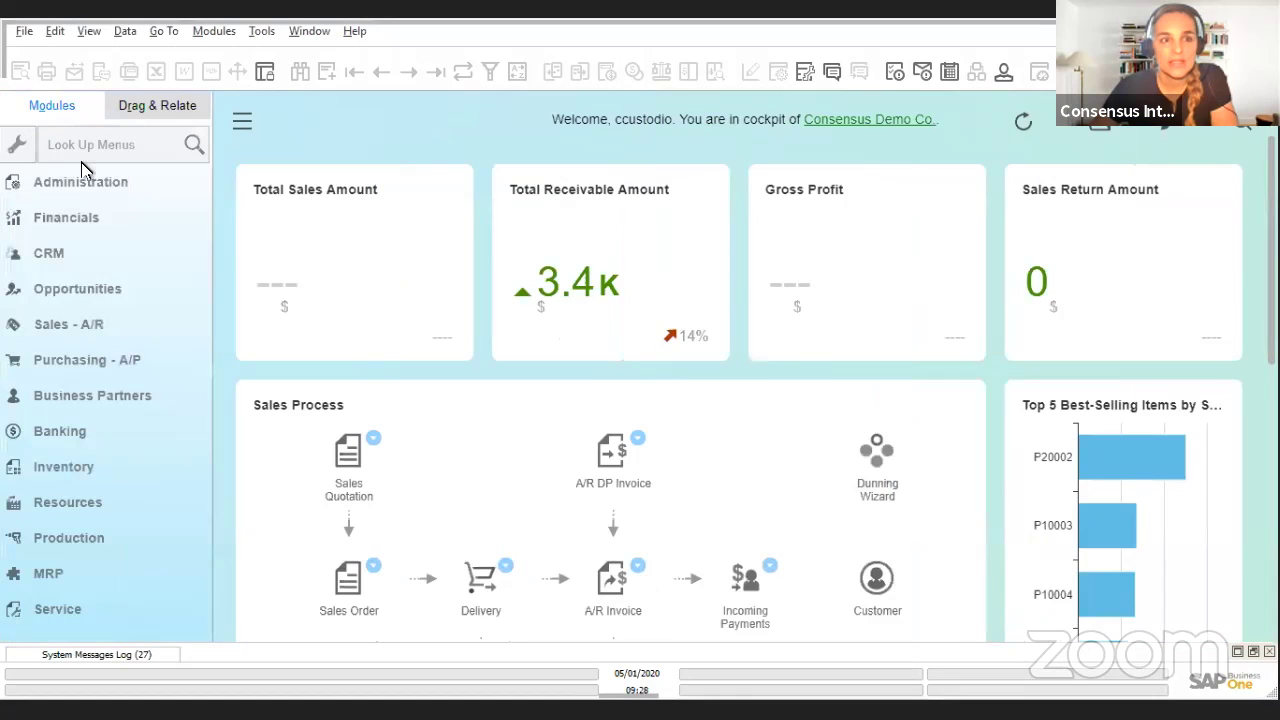
left_click(79, 320)
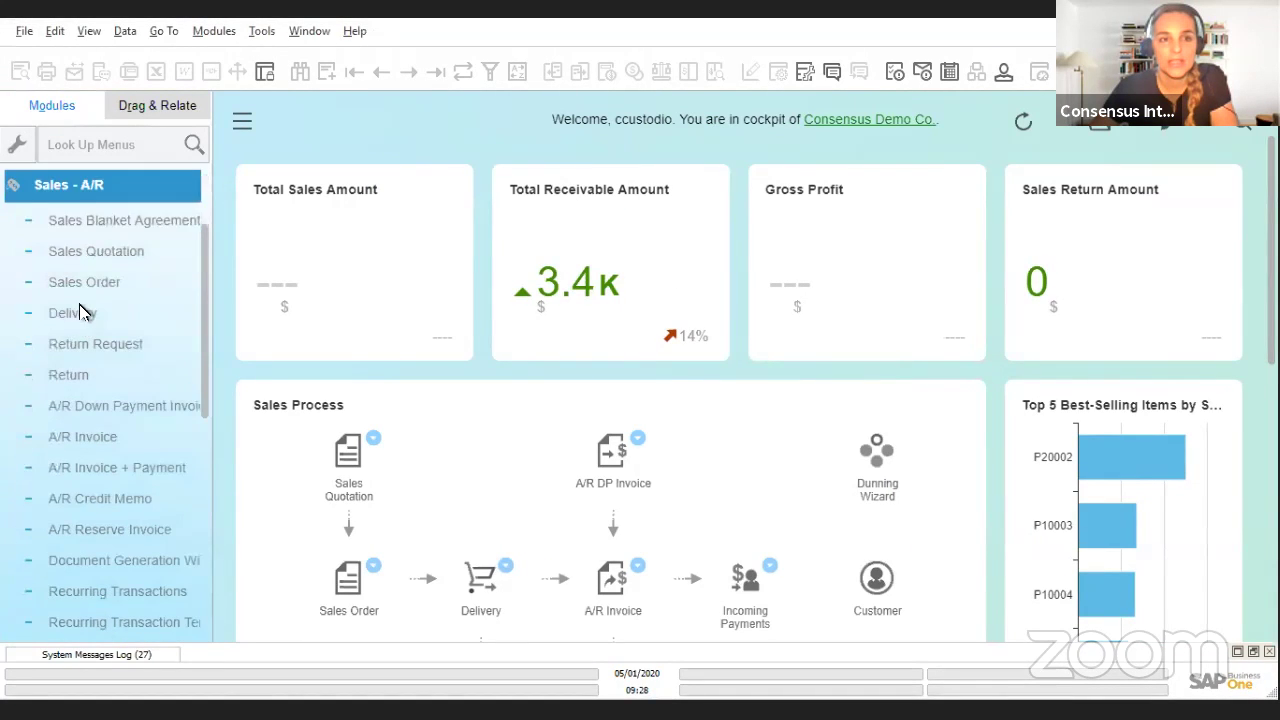
left_click(88, 282)
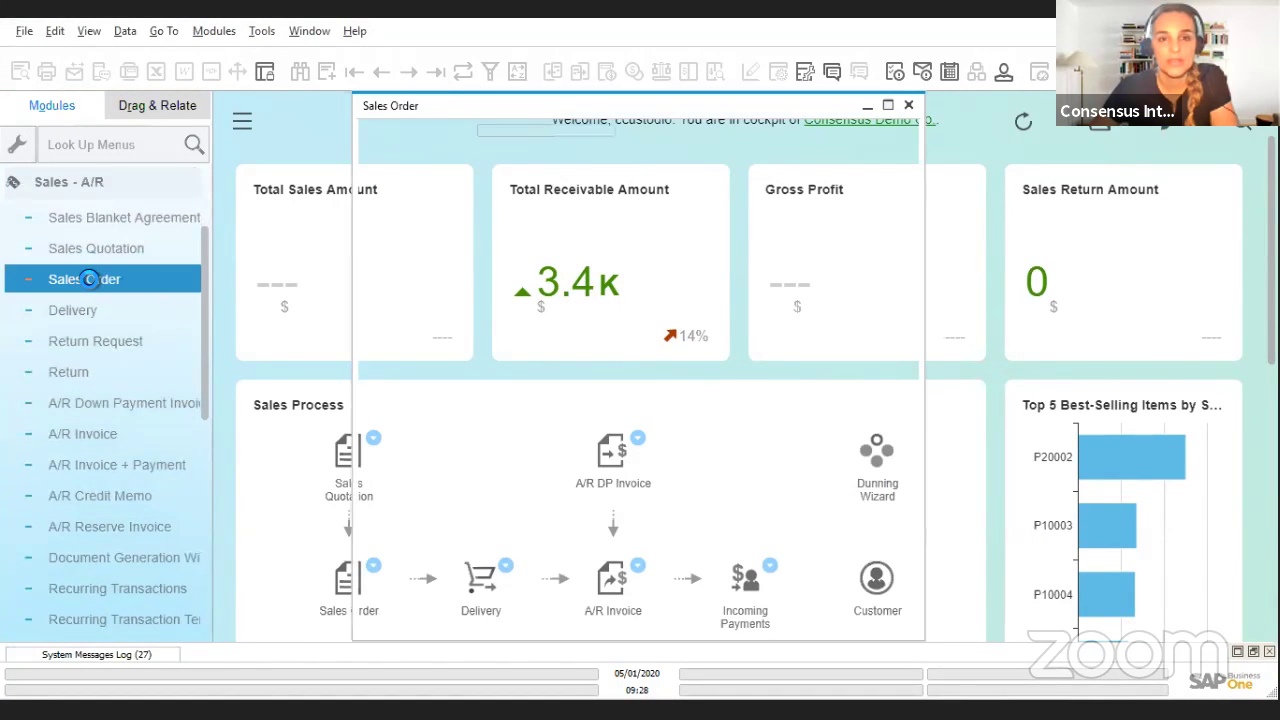
key("Tab")
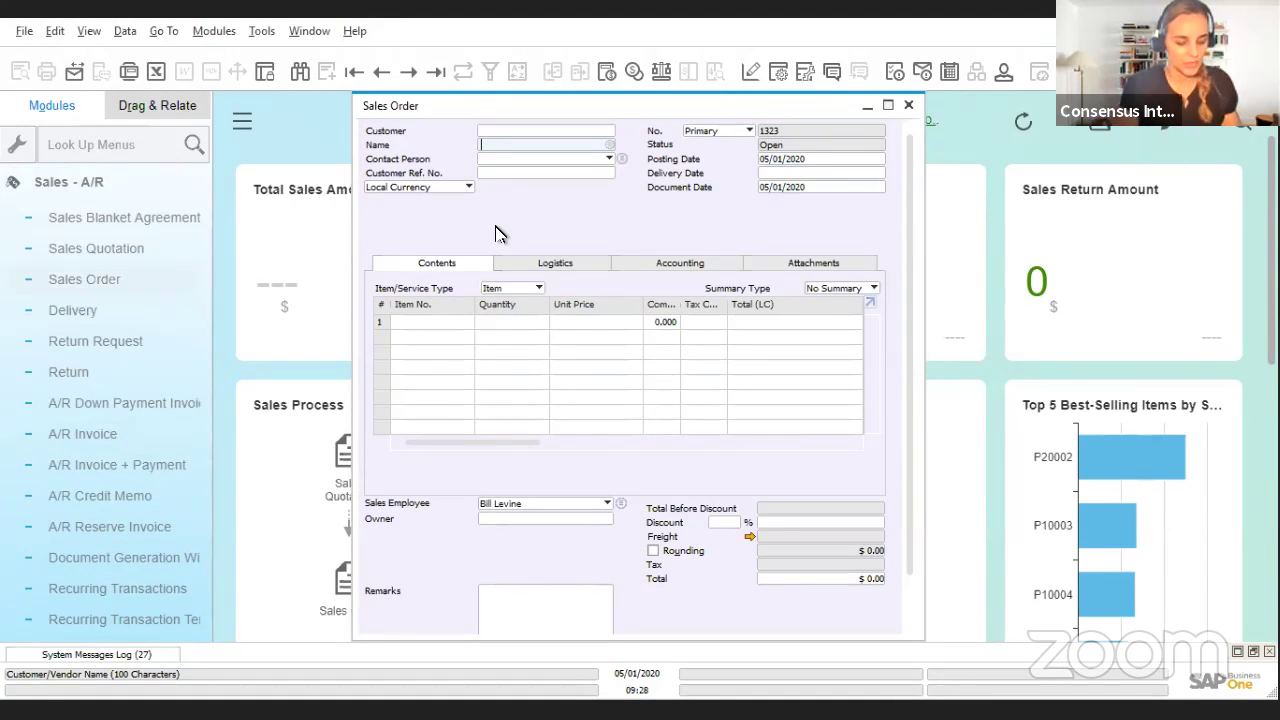
type("parame")
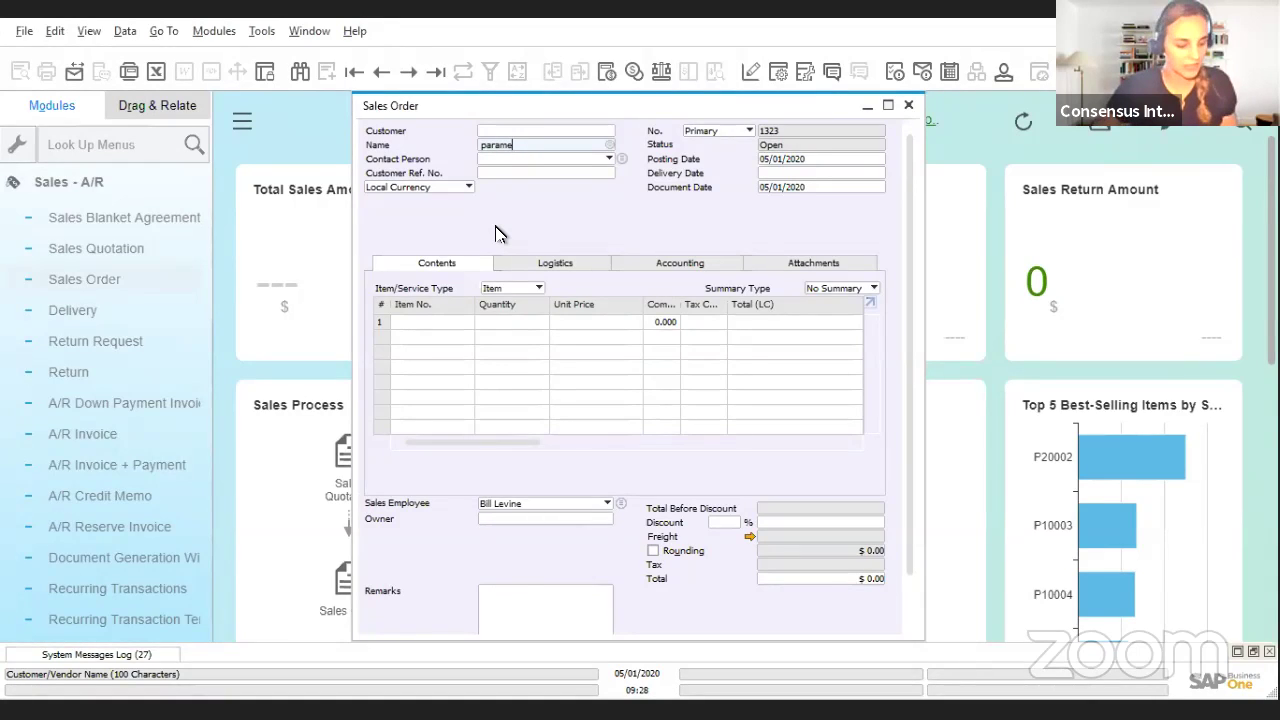
key("Tab")
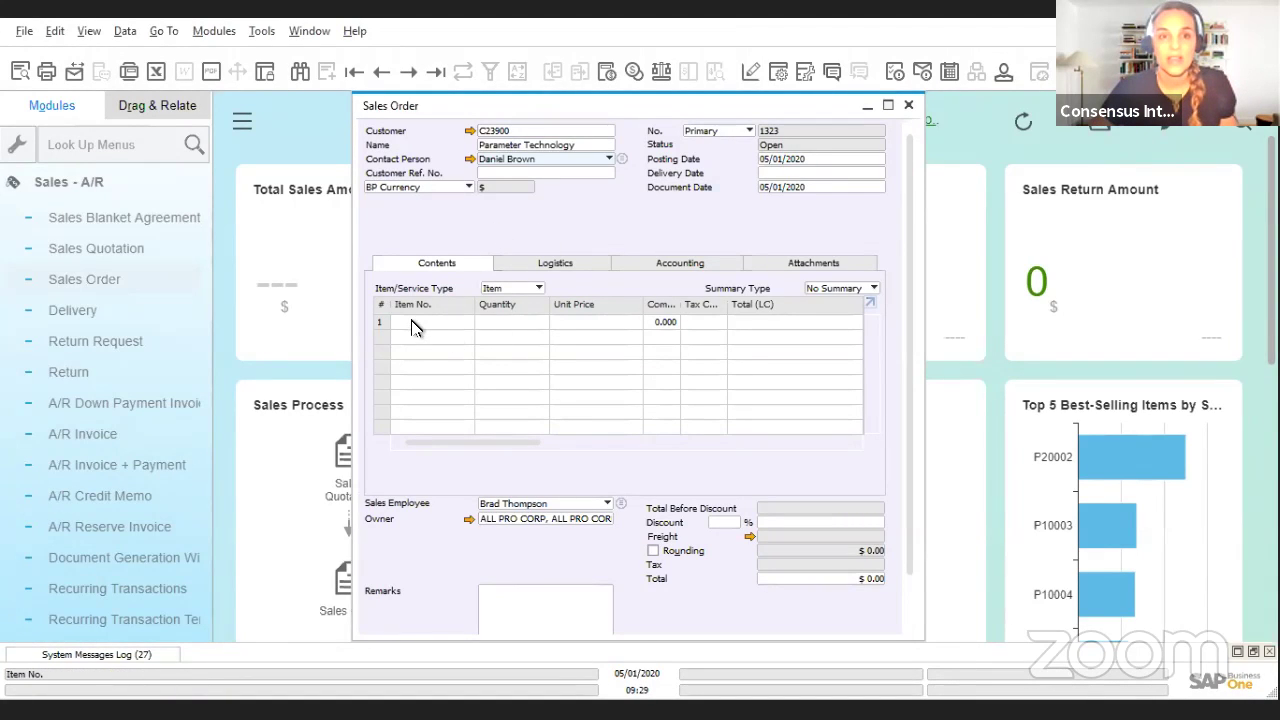
Enter item A00007 in the first row of the sales order and widen the order window
left_click(415, 322)
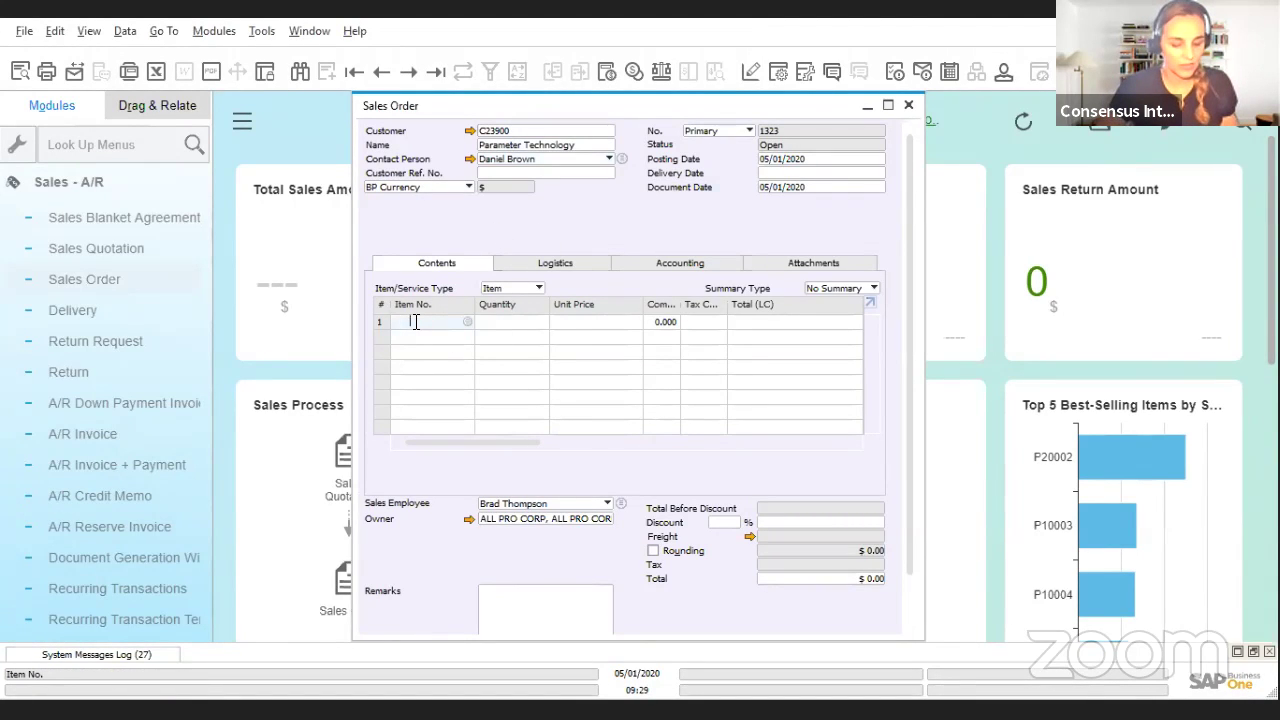
type("A00007")
key("Tab")
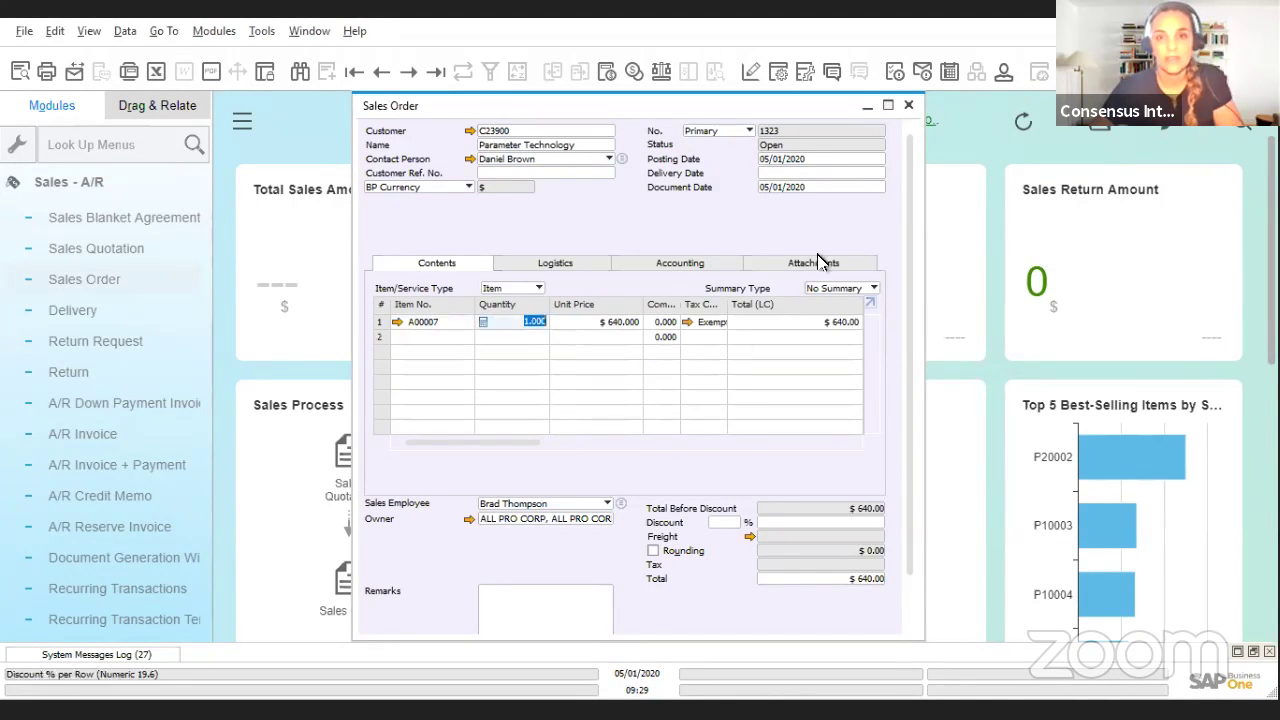
left_click_drag(924, 245, 1038, 282)
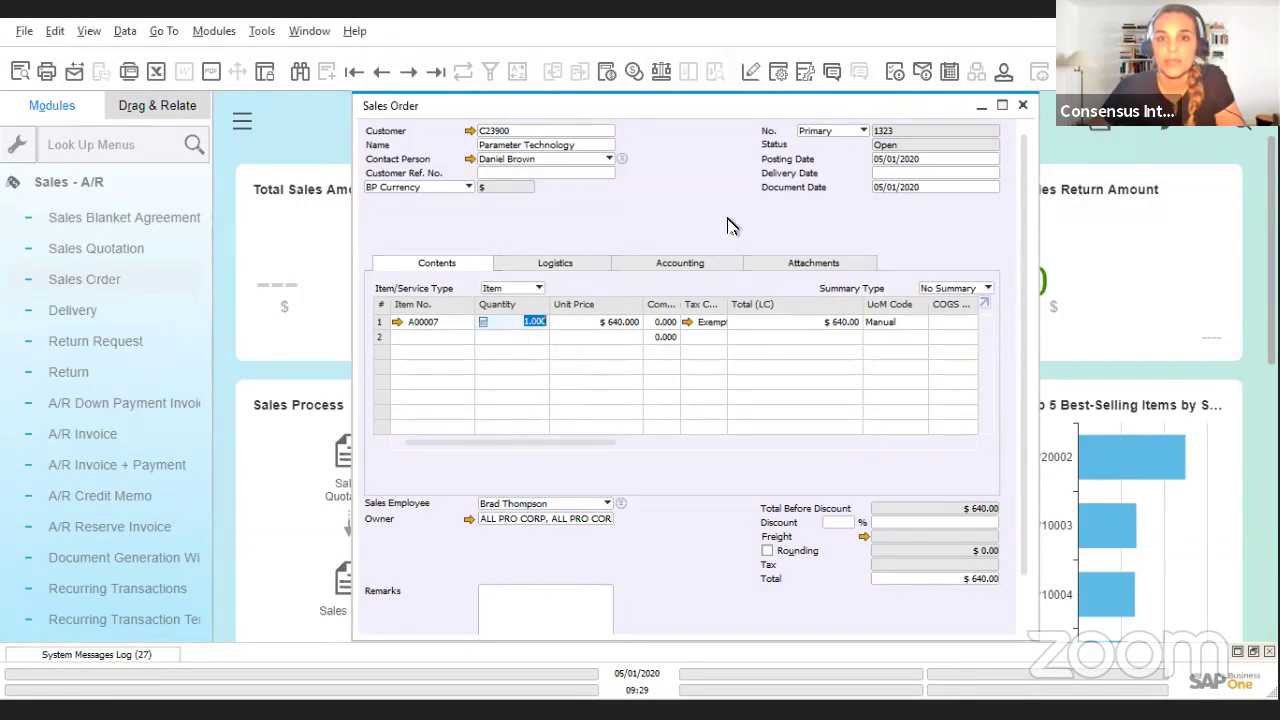
Open the sales order's form settings and make the Item Description column visible in the table format
left_click(779, 72)
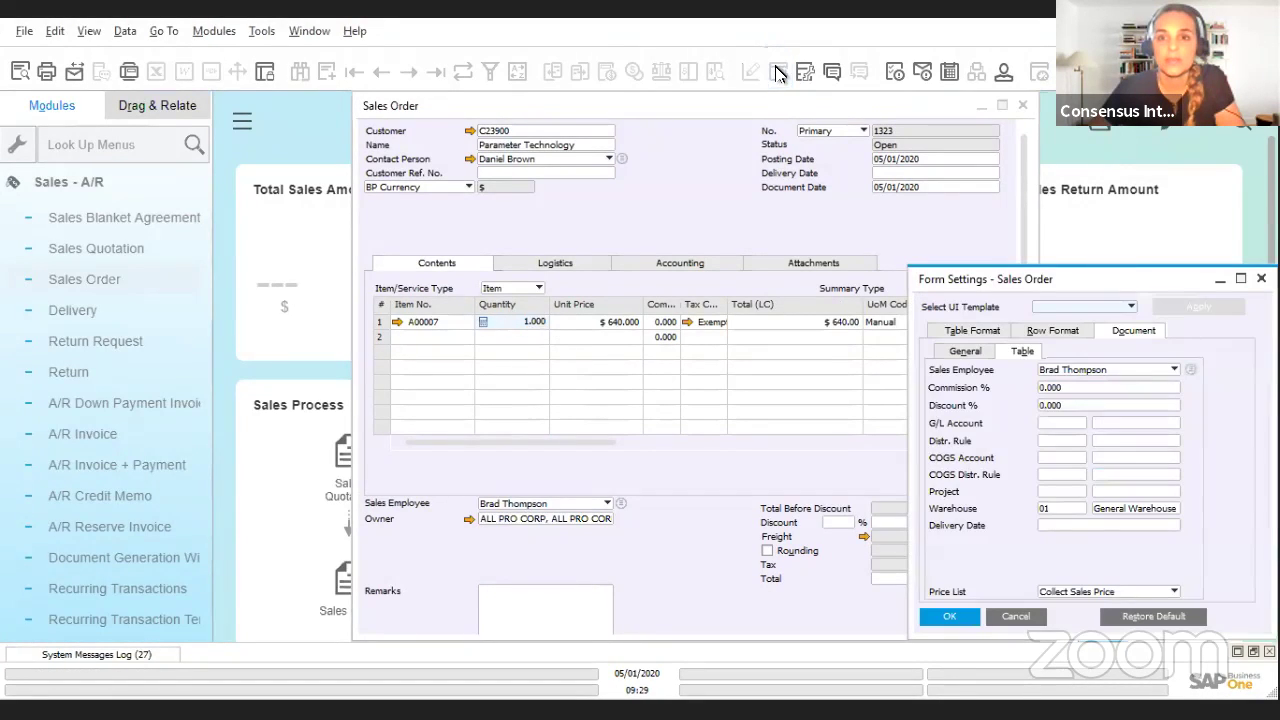
left_click(968, 332)
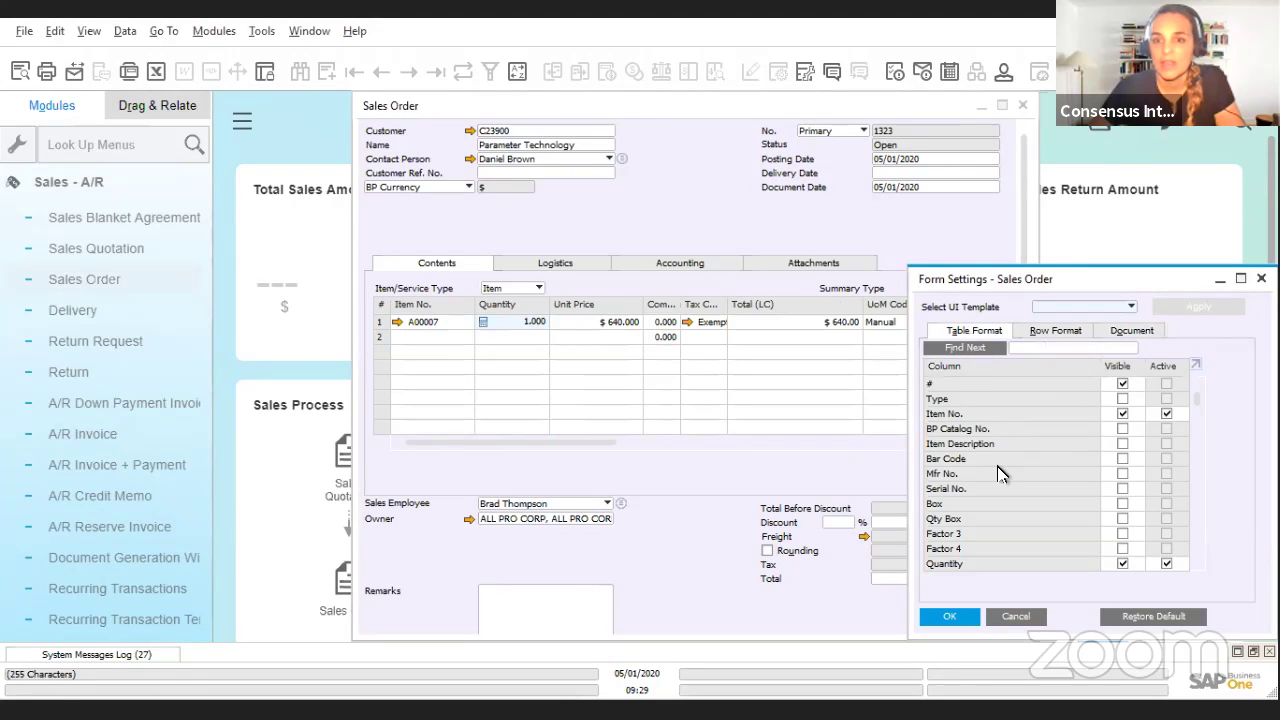
left_click(1122, 444)
Make the In Stock column visible in the table format, leaving Stage and Open Qty hidden
scroll(1070, 510, "down", 1)
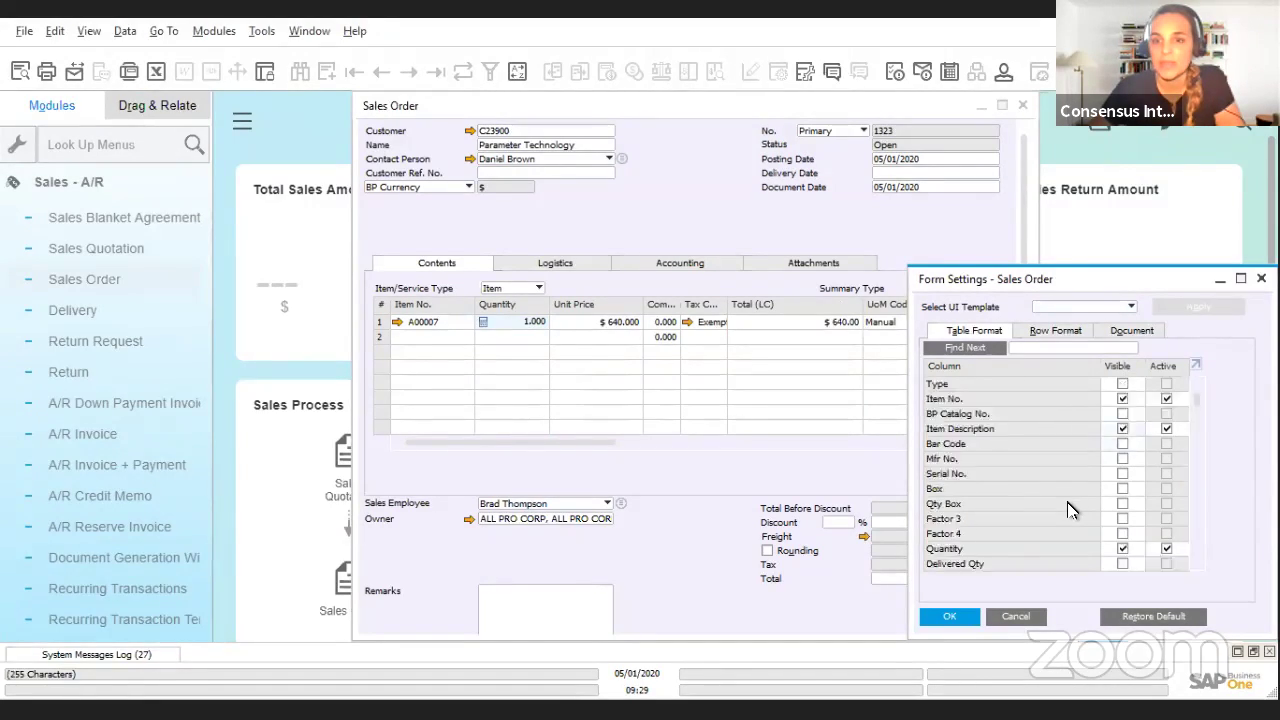
scroll(1070, 510, "down", 2)
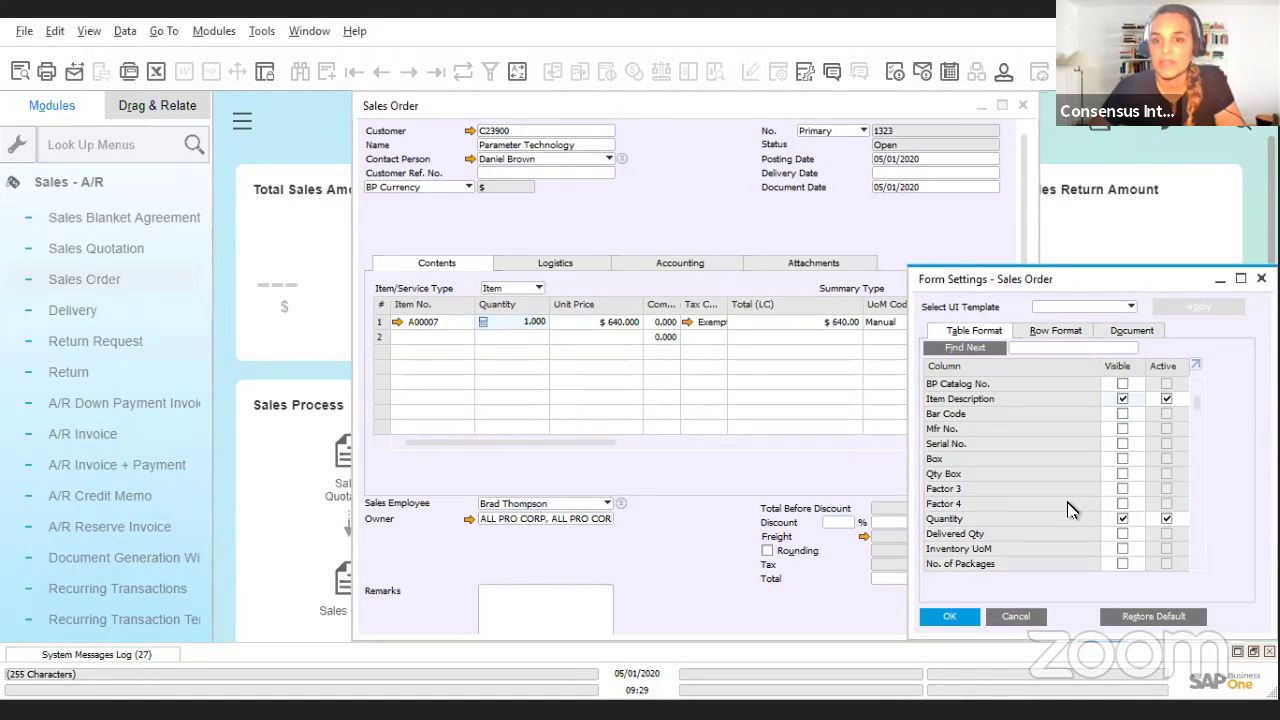
scroll(1070, 510, "down", 10)
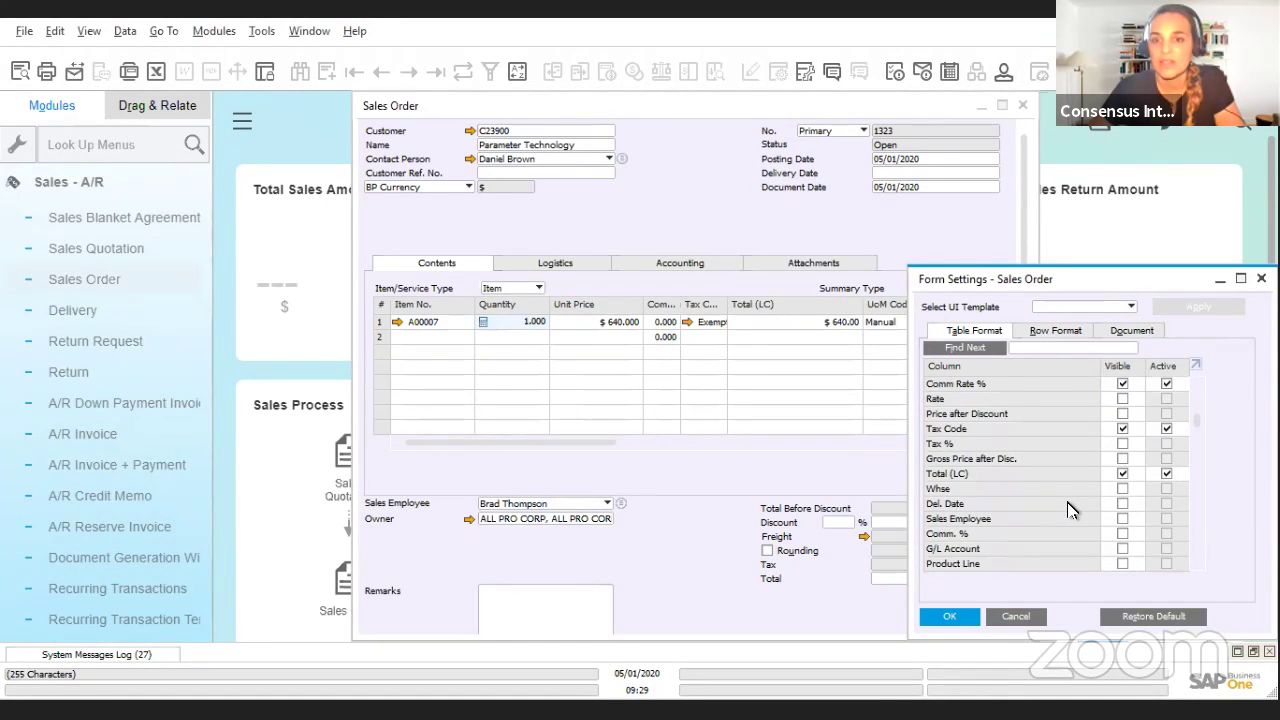
scroll(1070, 510, "down", 4)
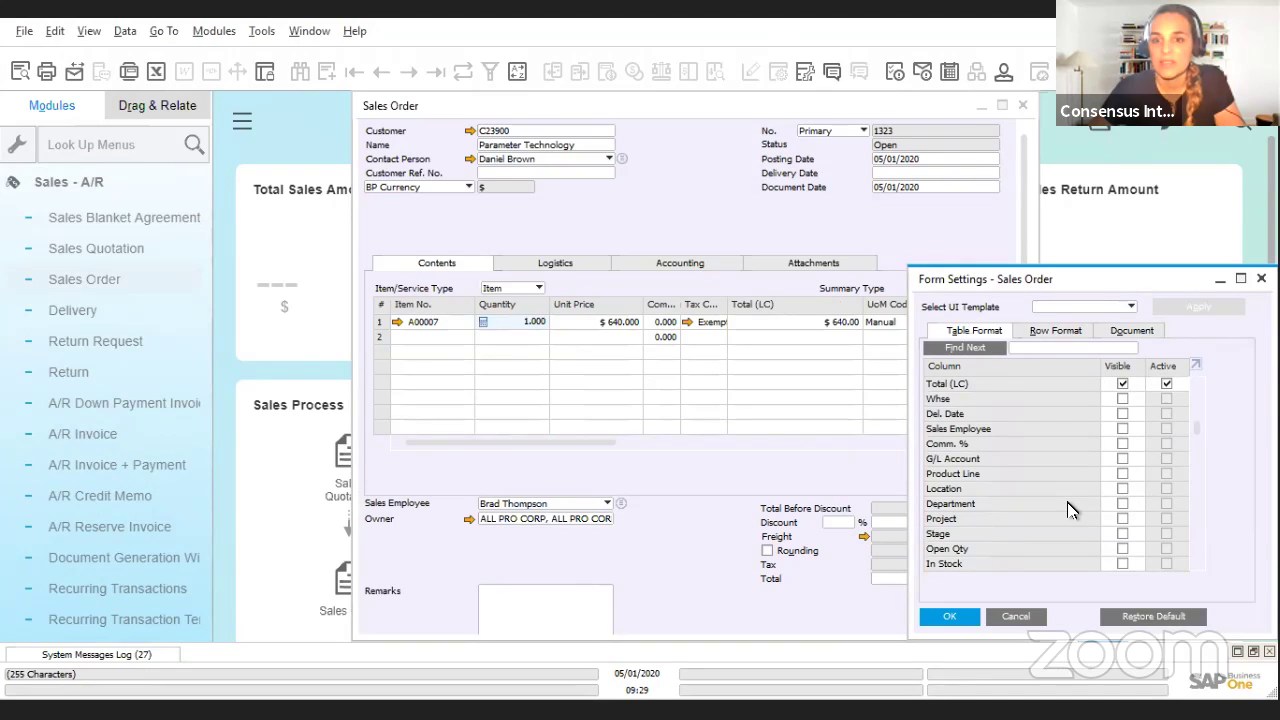
left_click(1122, 549)
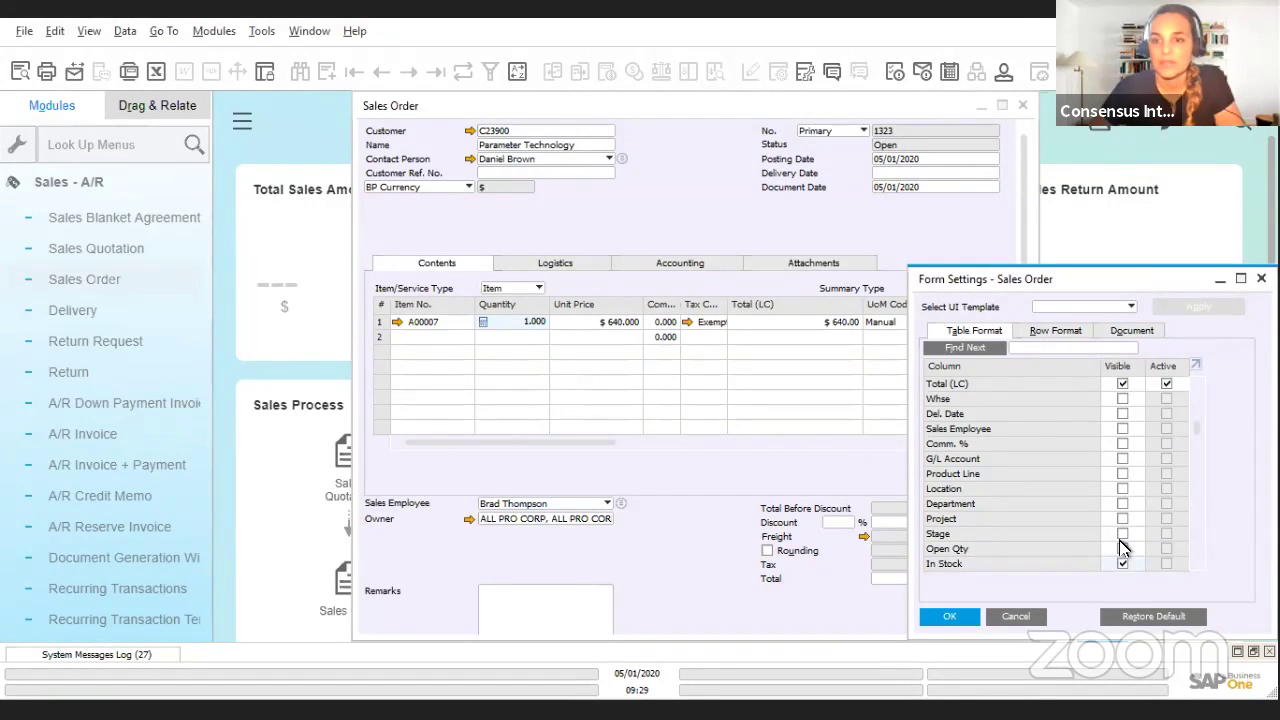
left_click(1122, 534)
left_click(1122, 549)
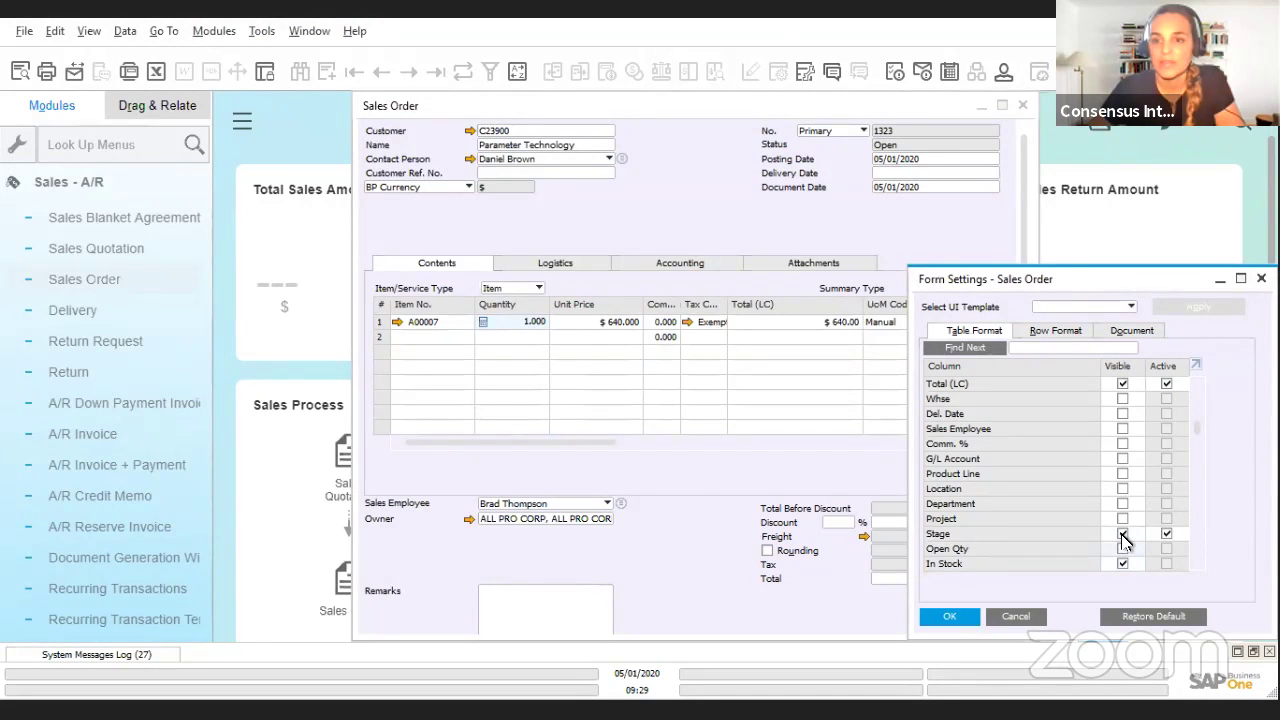
left_click(1122, 534)
left_click(1122, 563)
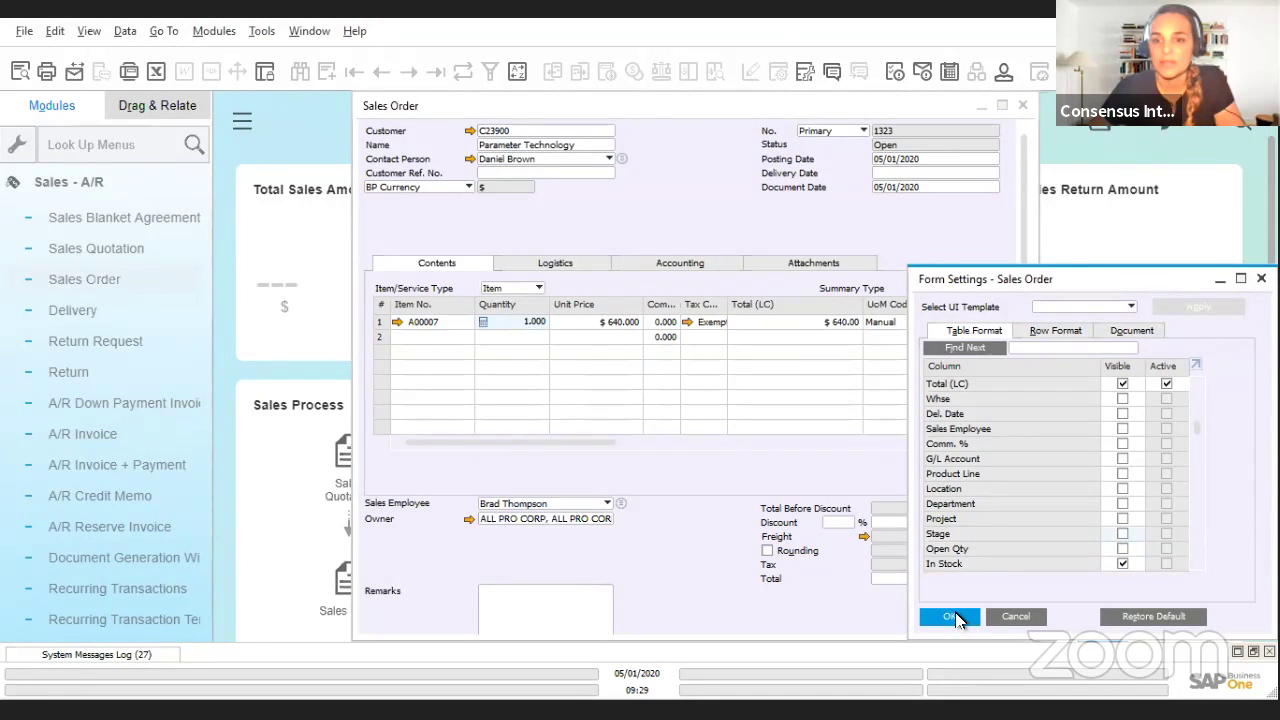
Save the form settings and fit the column widths of the sales order table
left_click(952, 617)
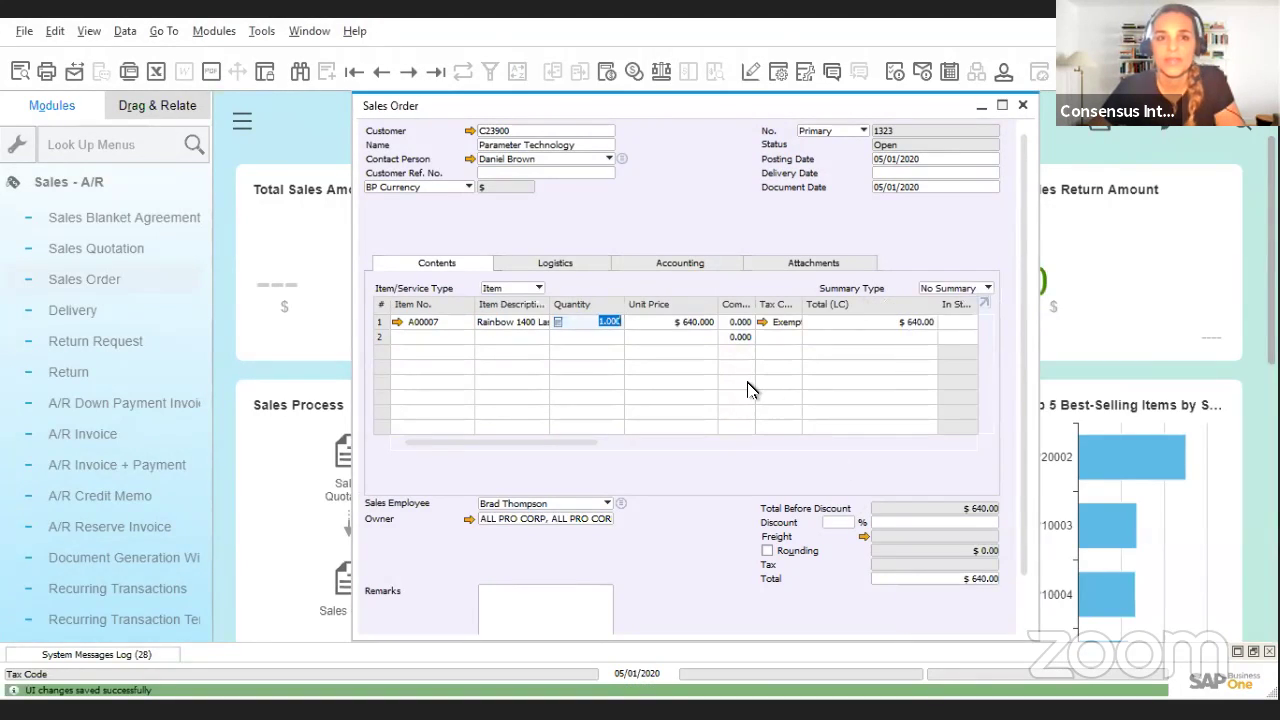
left_click(89, 34)
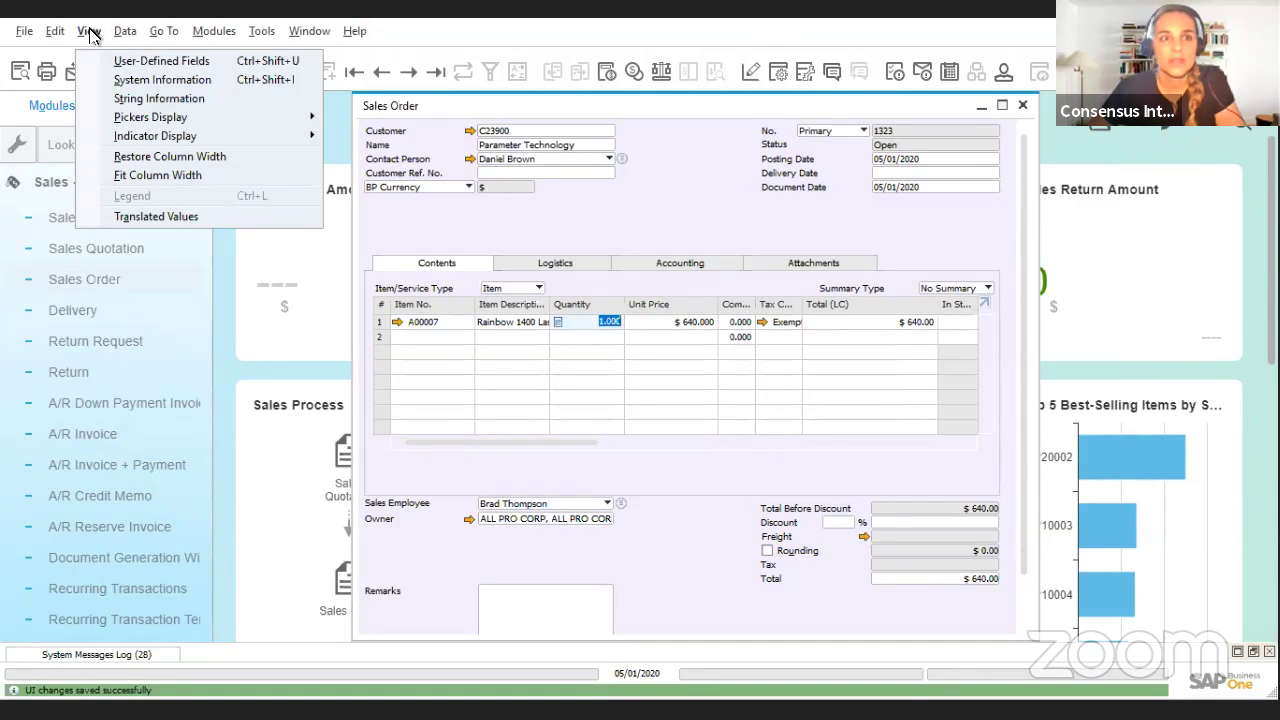
left_click(175, 176)
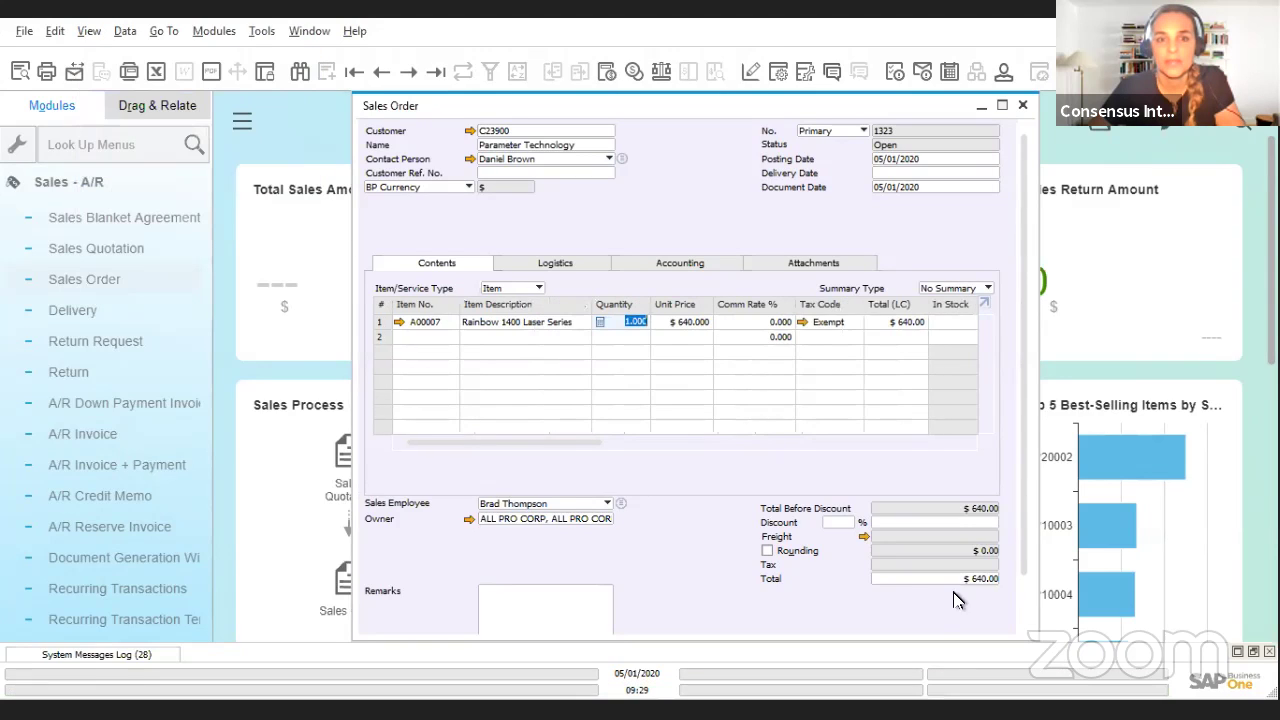
Open the item master data of A00007 from the order row and expand the Inventory module in place of Sales - A/R
left_click(400, 321)
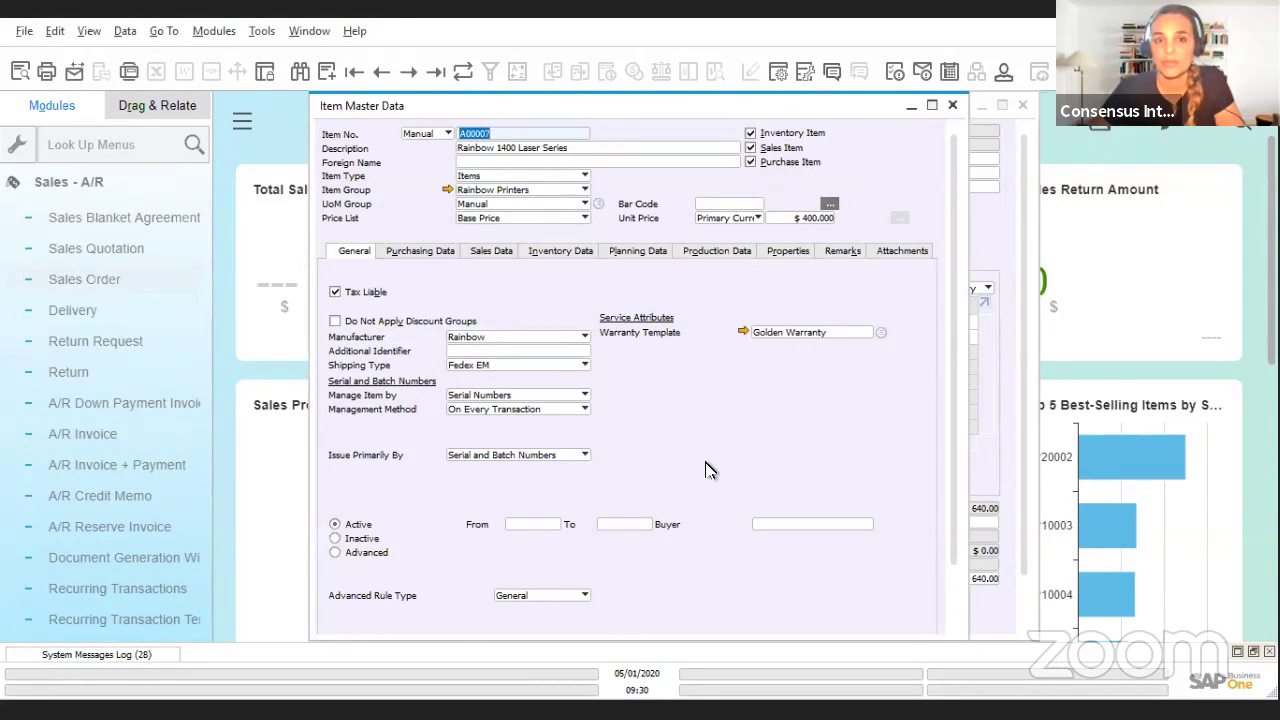
left_click(90, 186)
left_click(97, 187)
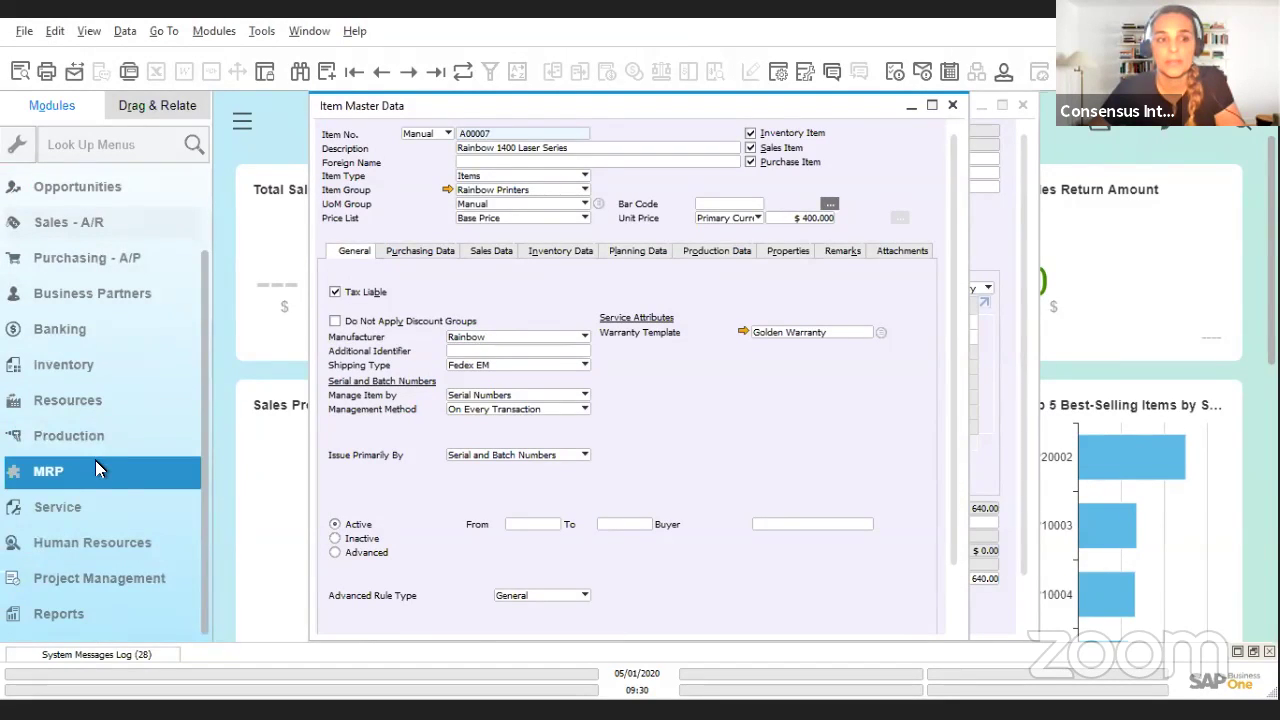
left_click(75, 374)
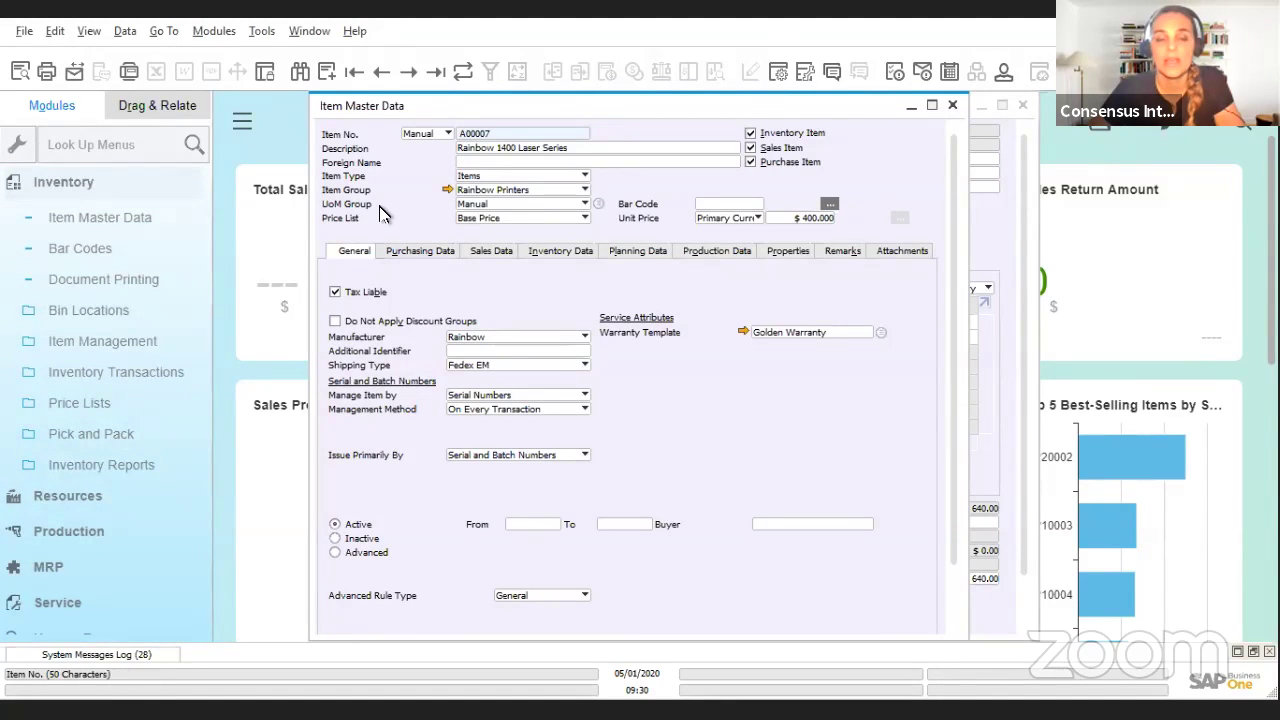
Open the alternative items of A00007 and enter A00006 as the first alternative item
right_click(557, 294)
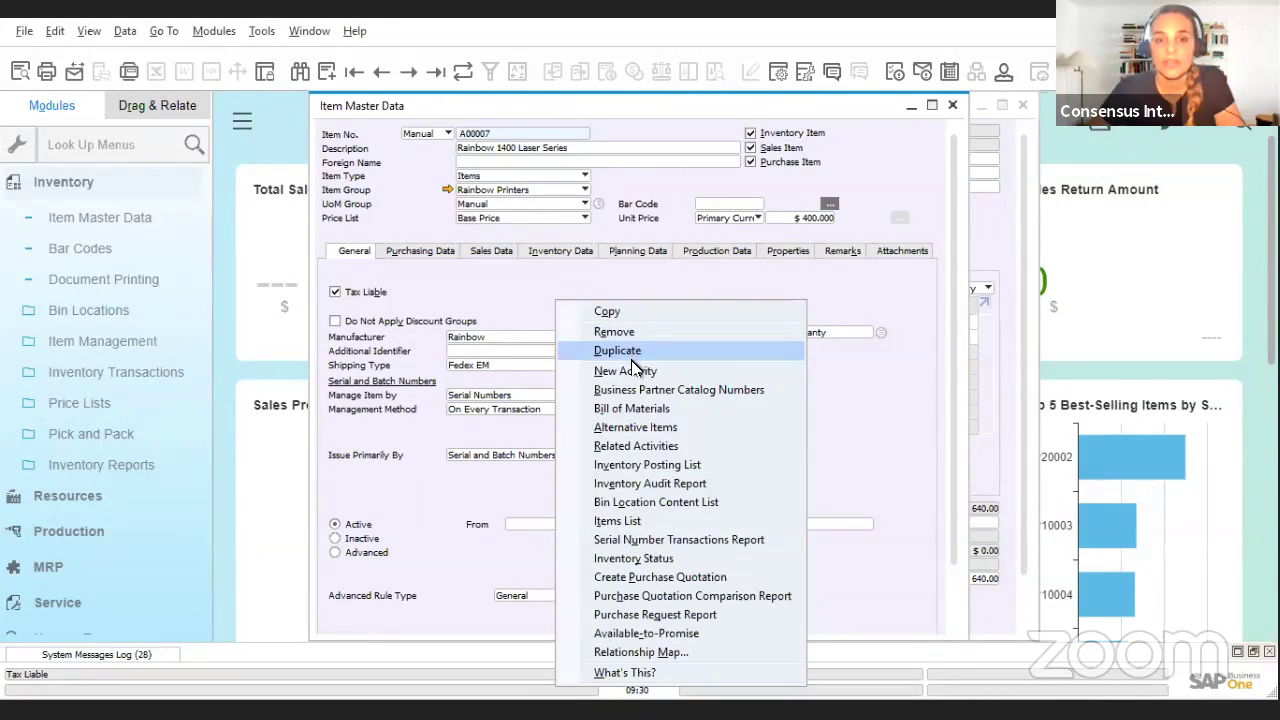
left_click(645, 430)
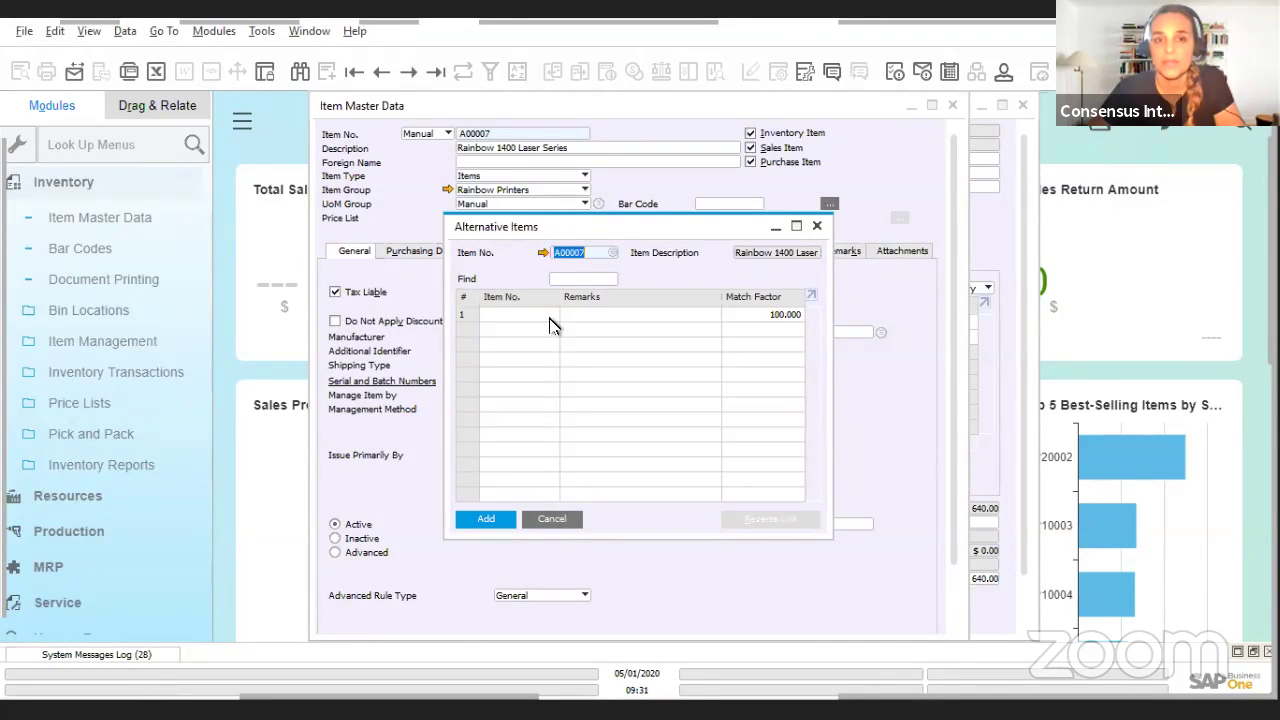
left_click(508, 313)
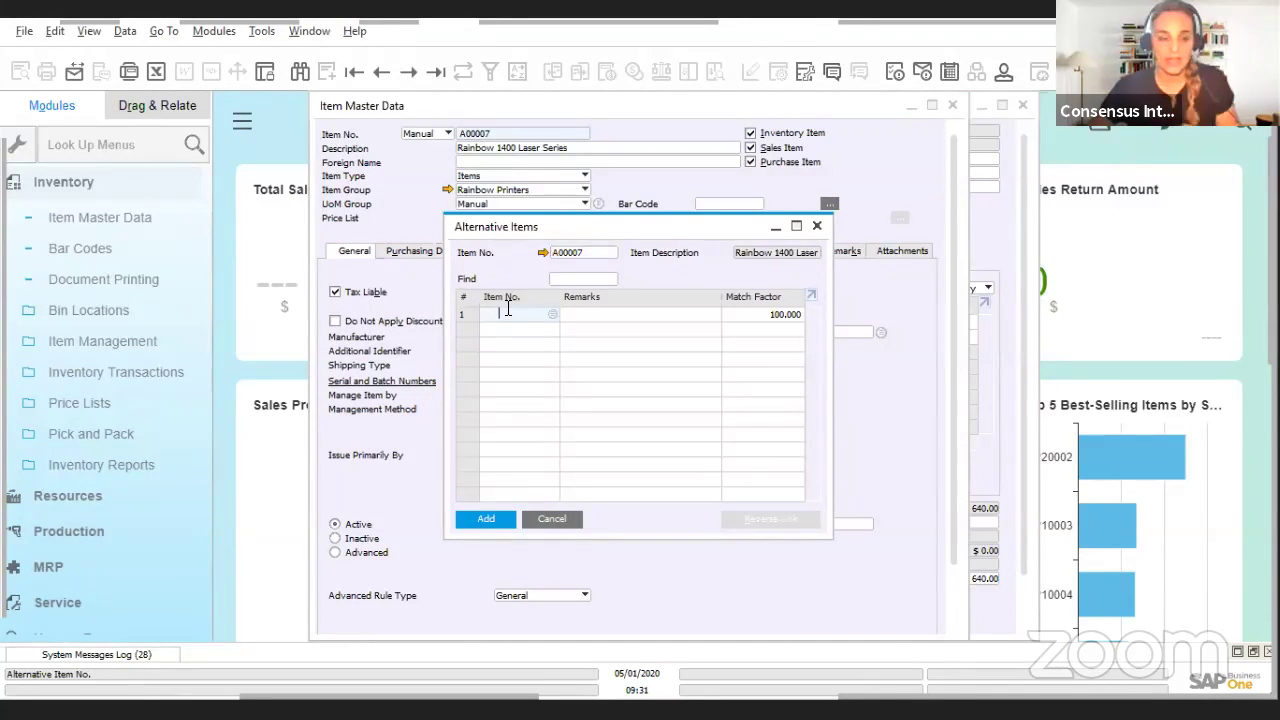
type("A00006")
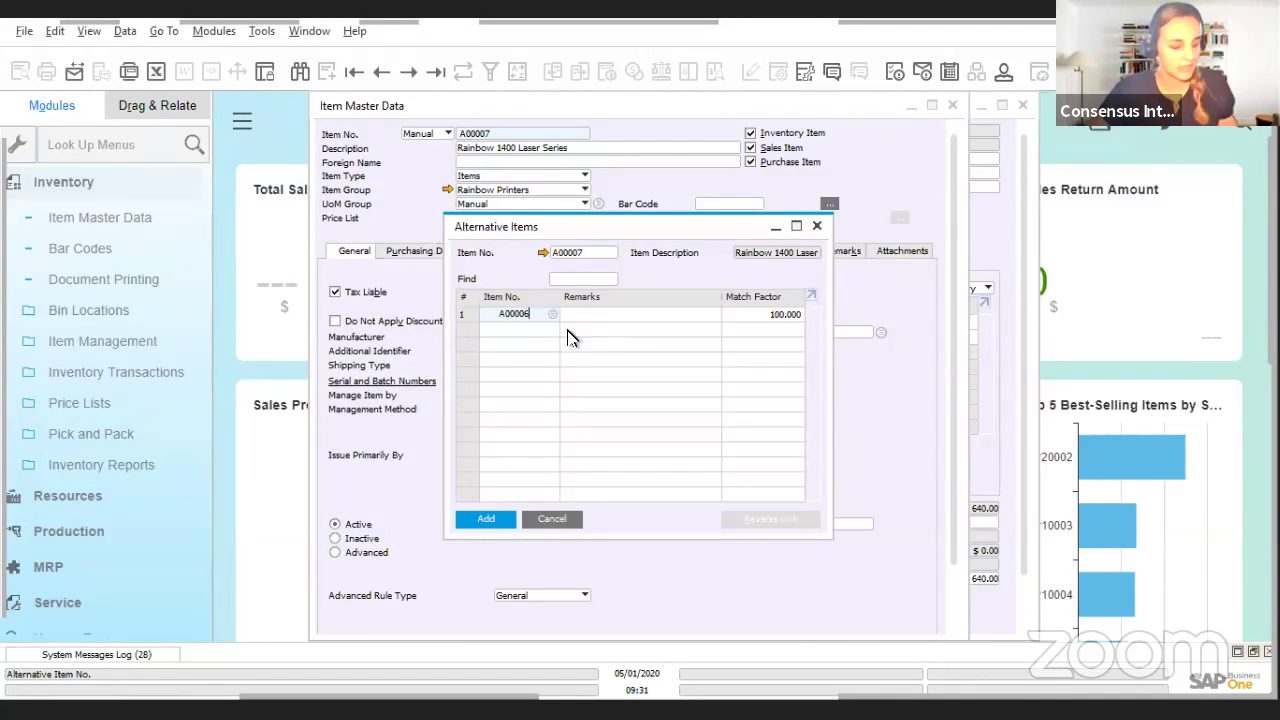
key("Tab")
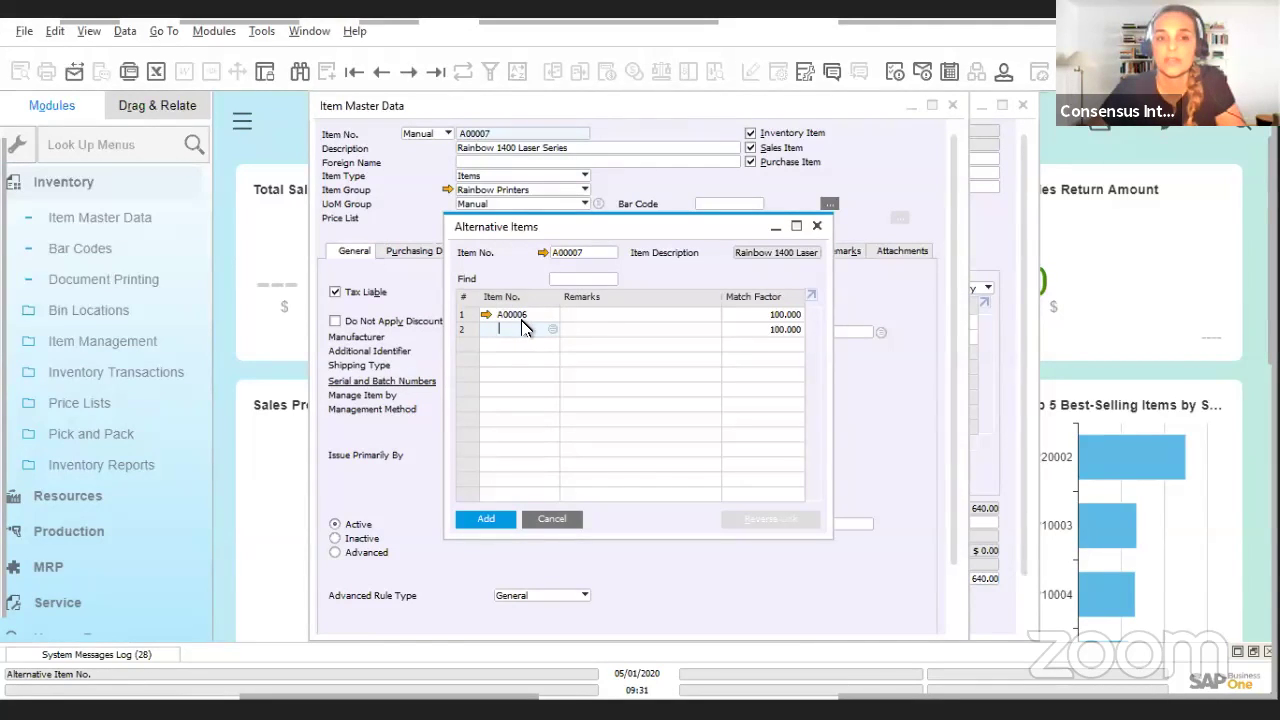
Enter the remark "Only available in black" for alternative A00006 and add the record
left_click(580, 315)
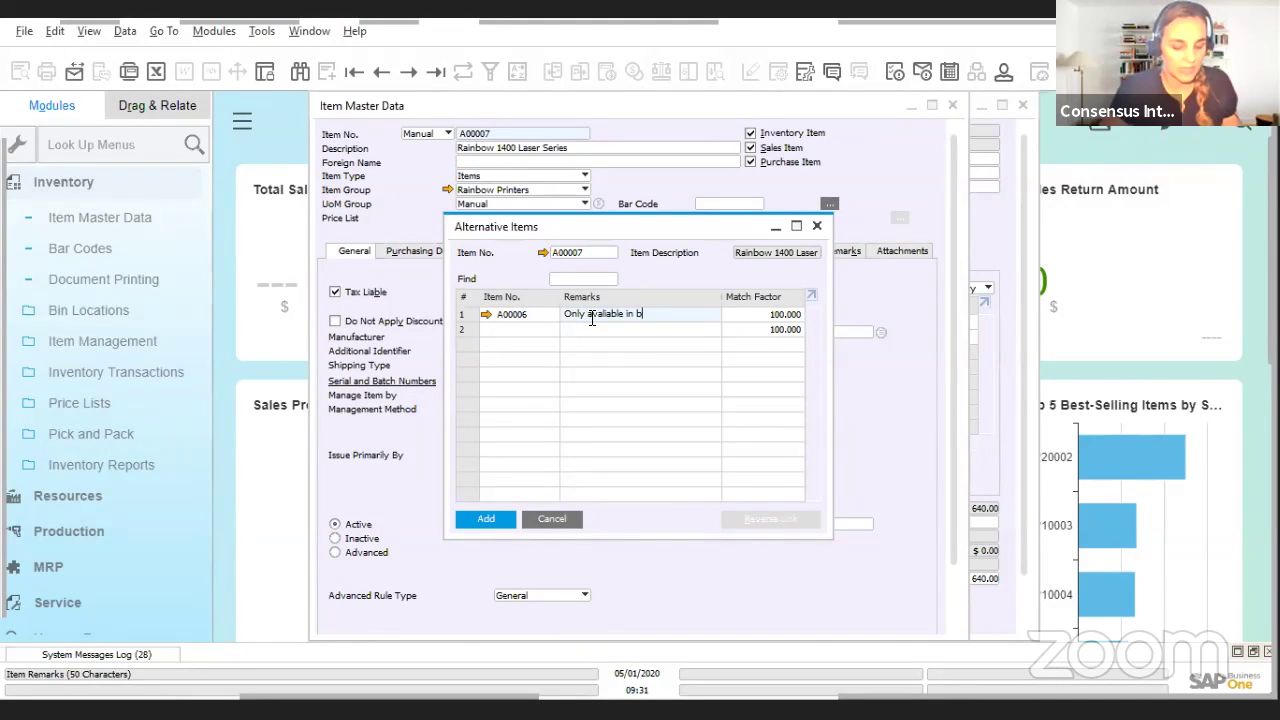
type("k")
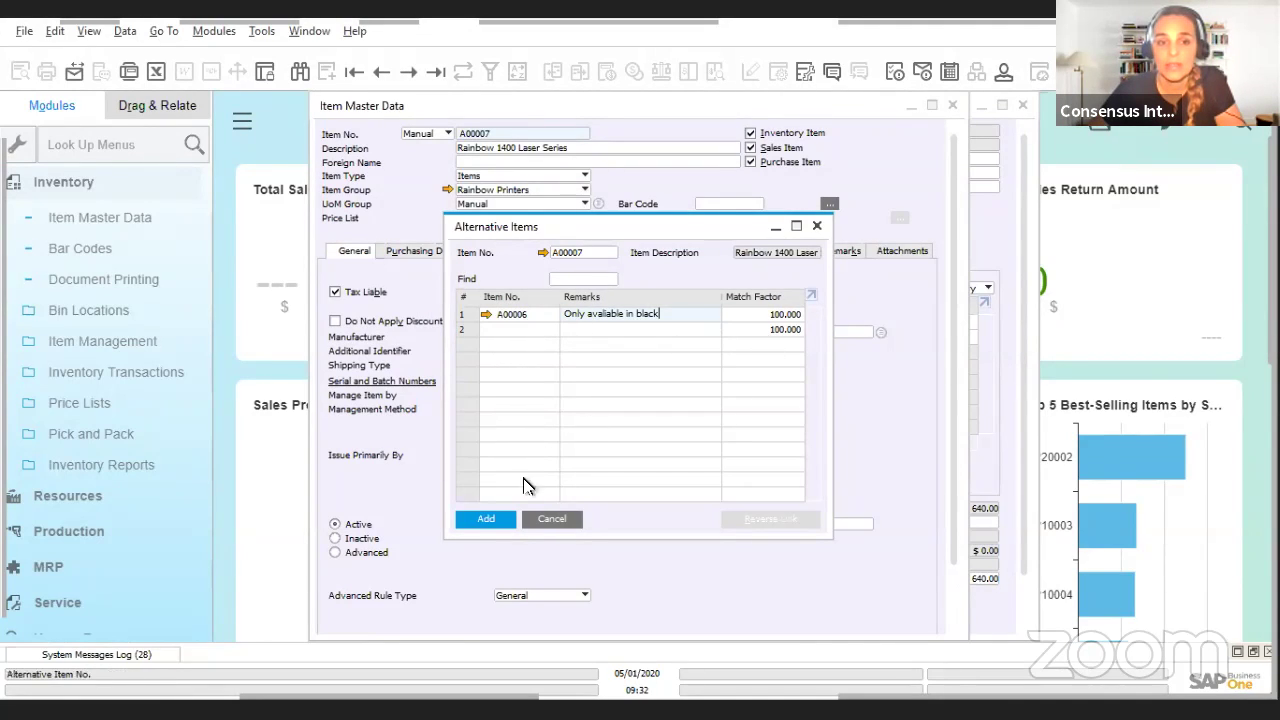
left_click(485, 519)
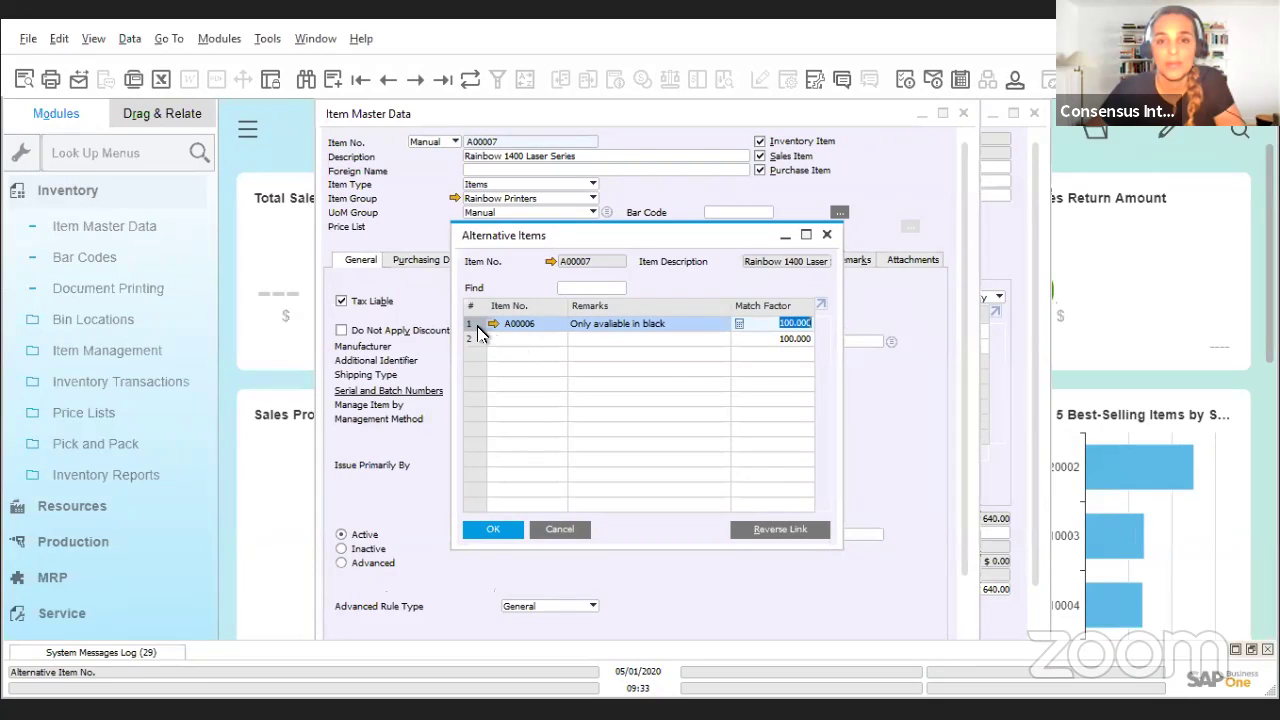
Create the reverse link for alternative A00006, accept the update, and close the alternative items and item master data of A00007
left_click(467, 315)
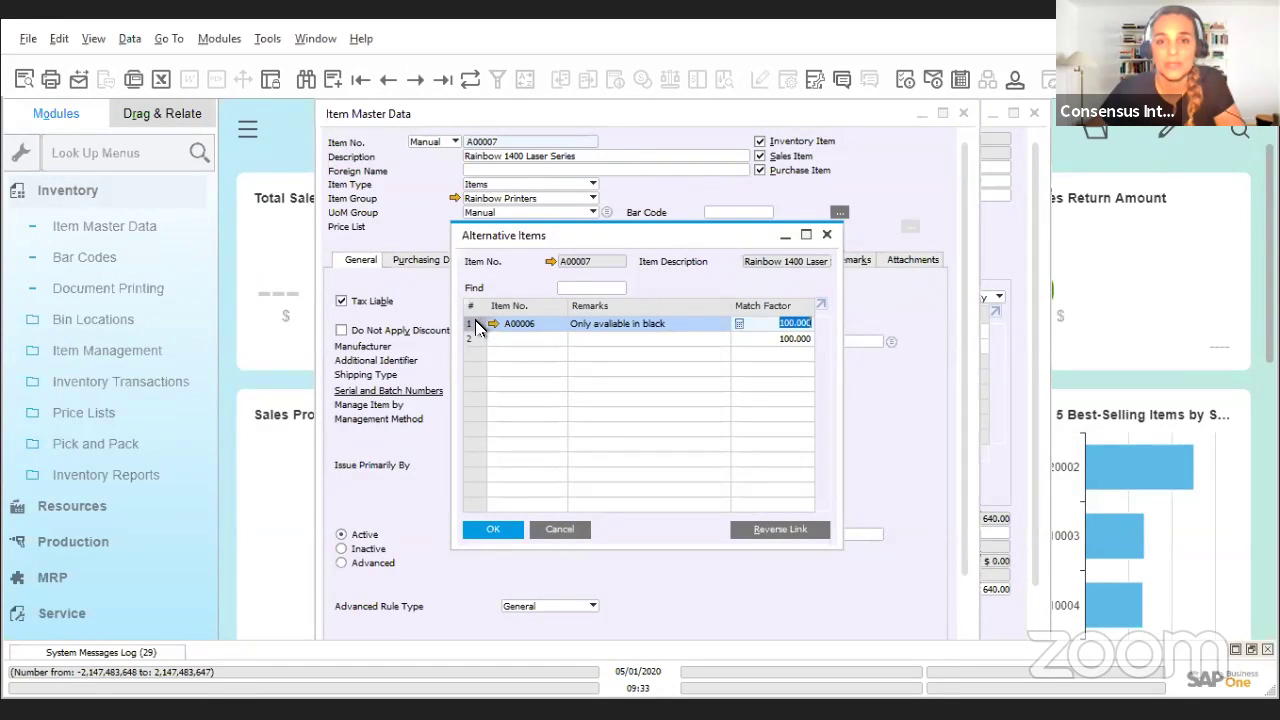
left_click(536, 338)
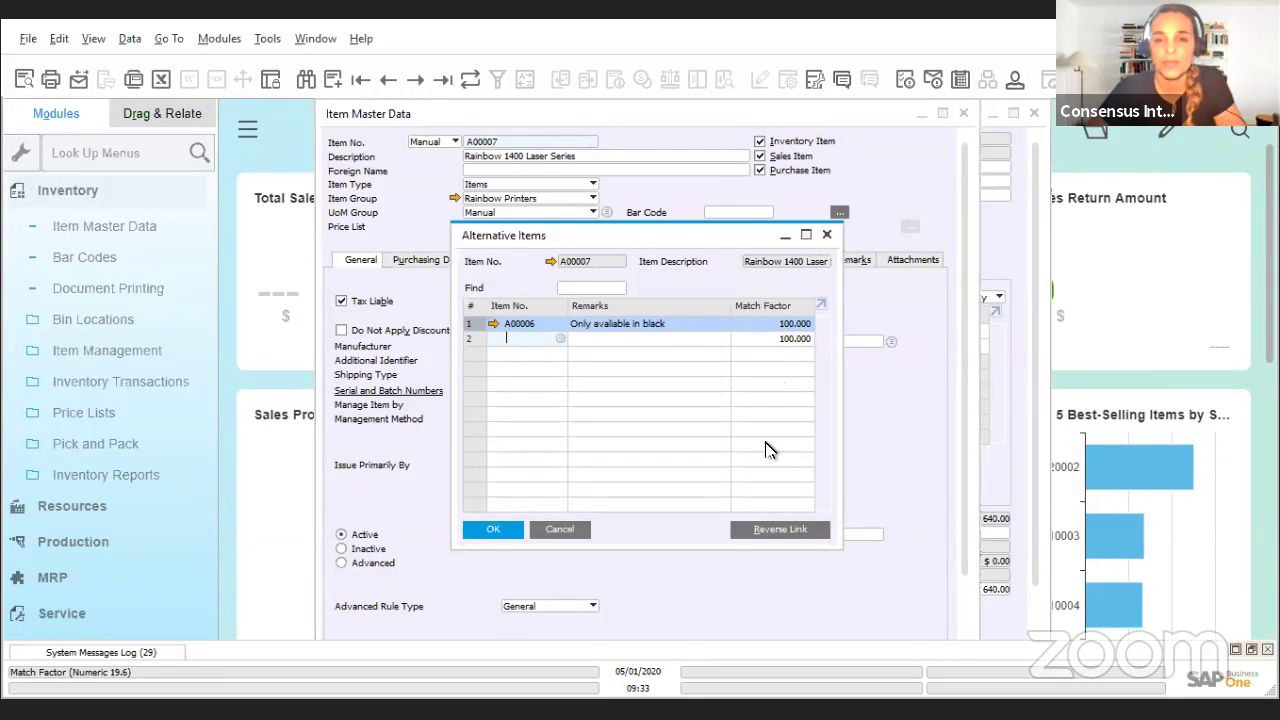
left_click(781, 535)
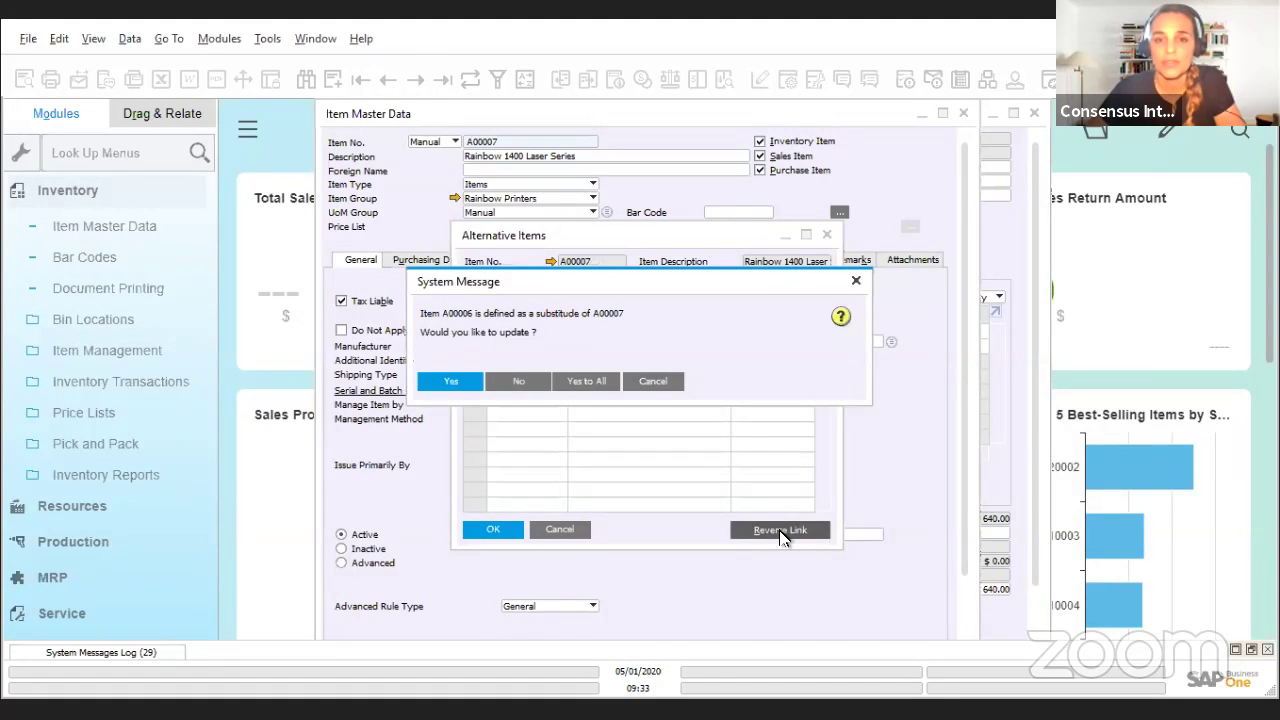
left_click(450, 382)
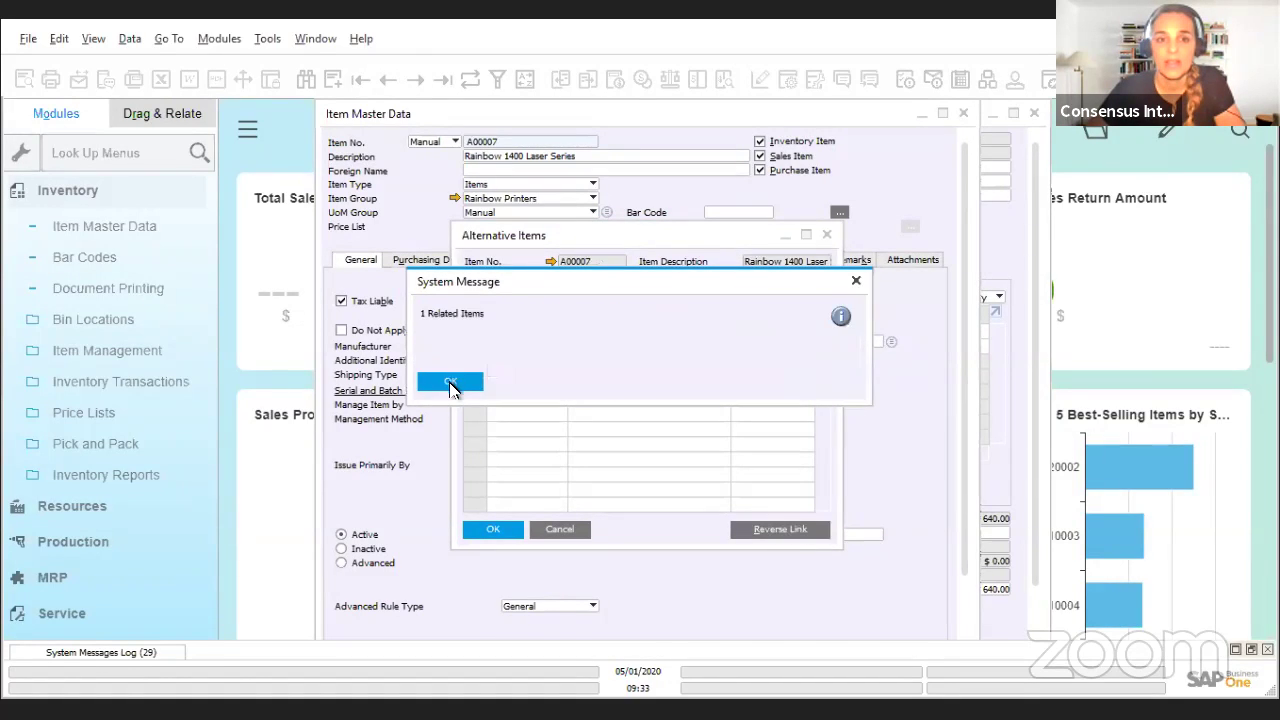
left_click(450, 385)
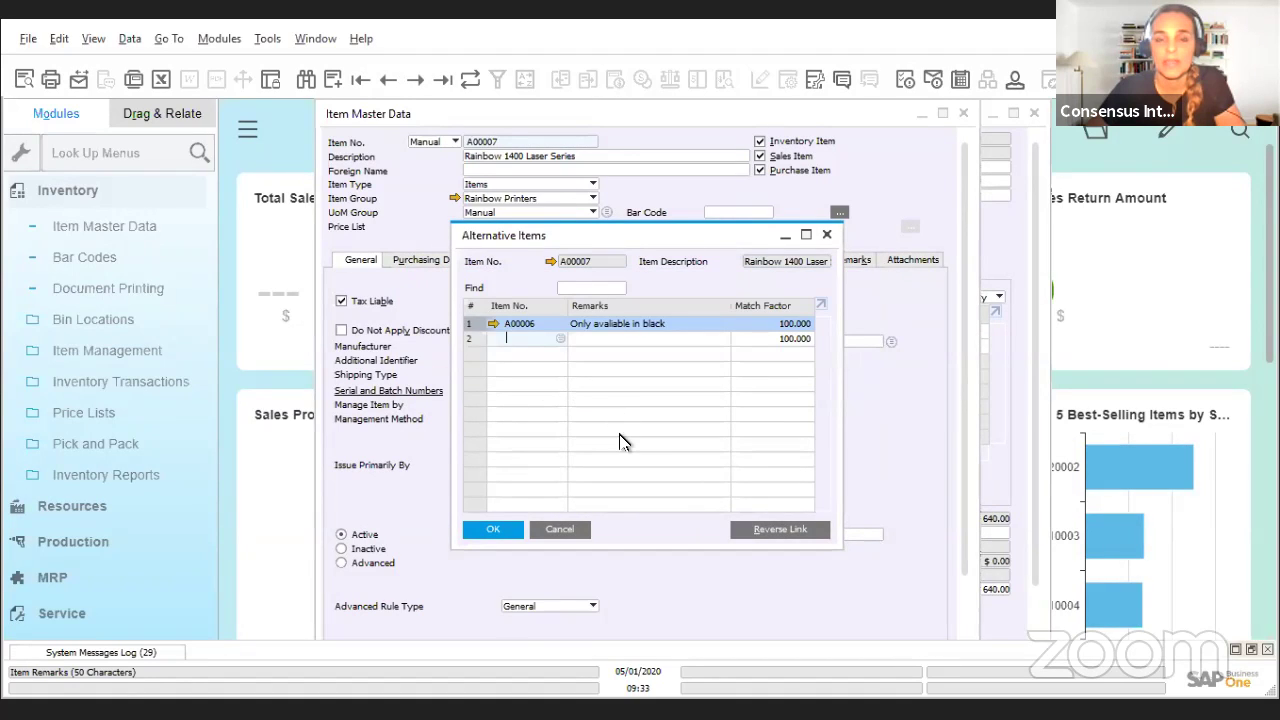
left_click(495, 530)
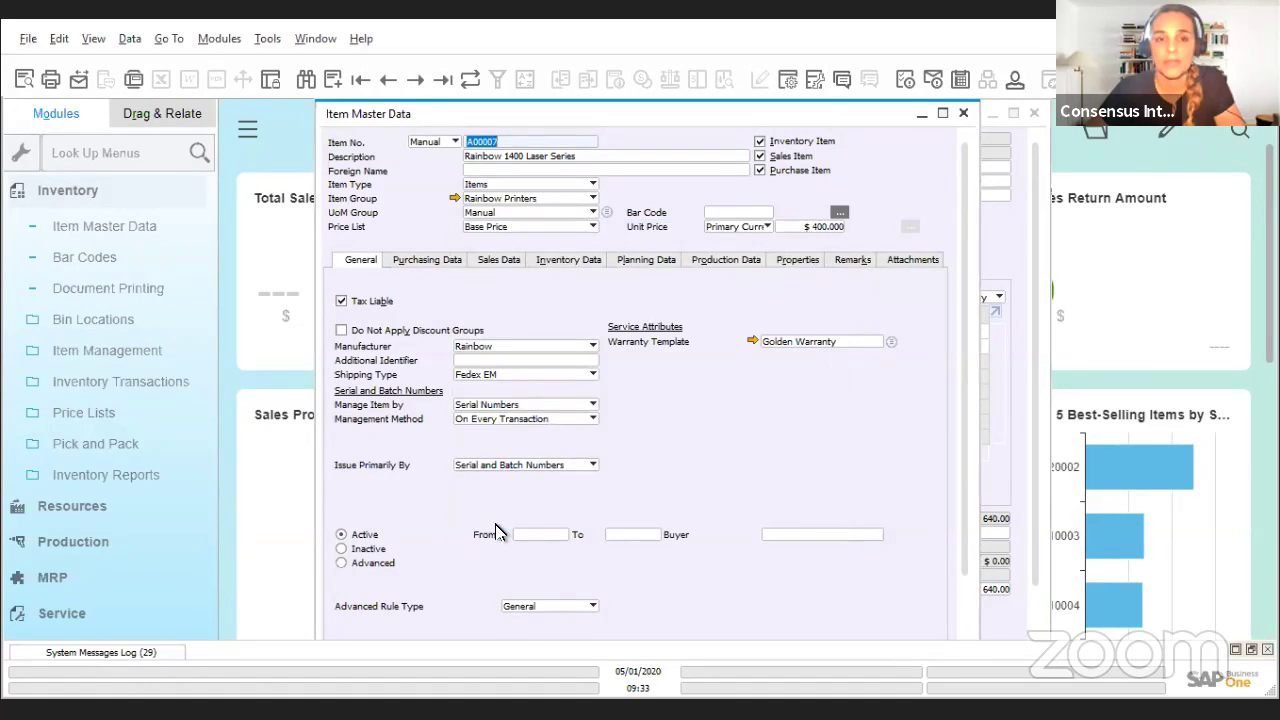
left_click(963, 114)
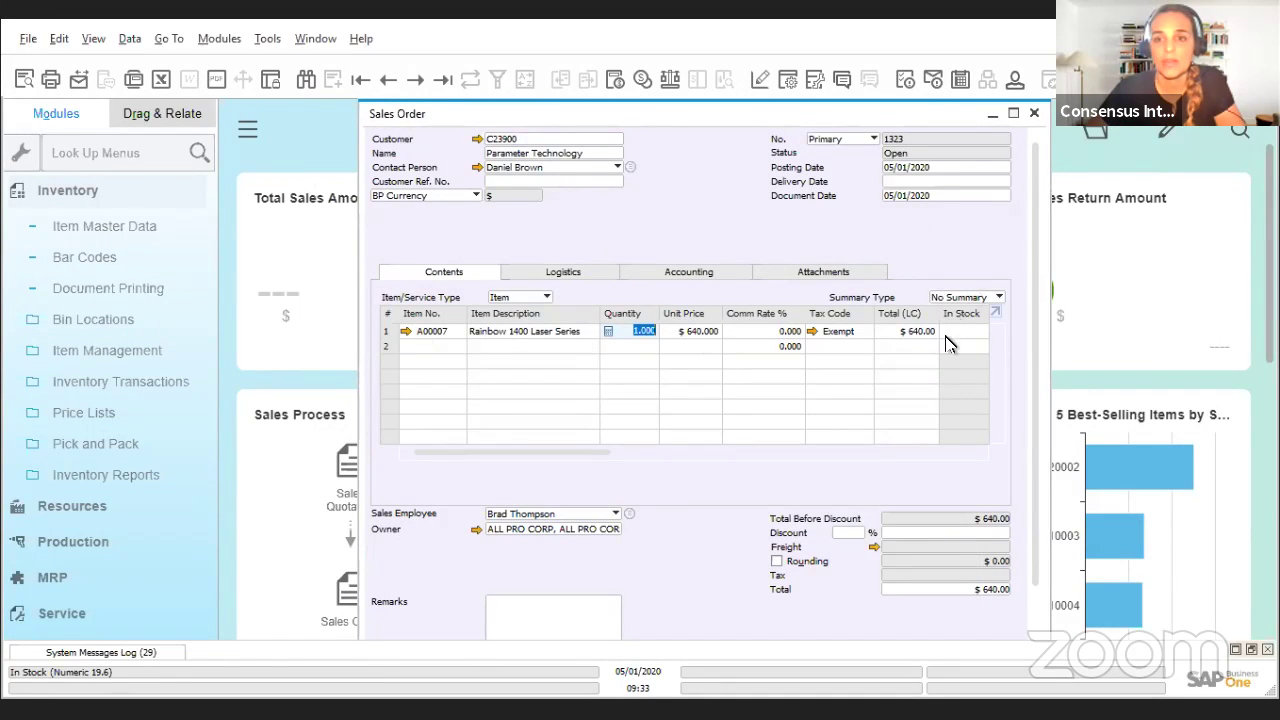
Open the alternative items for A00007 in the sales order's first row and try to apply the alternative without selecting its row
right_click(448, 333)
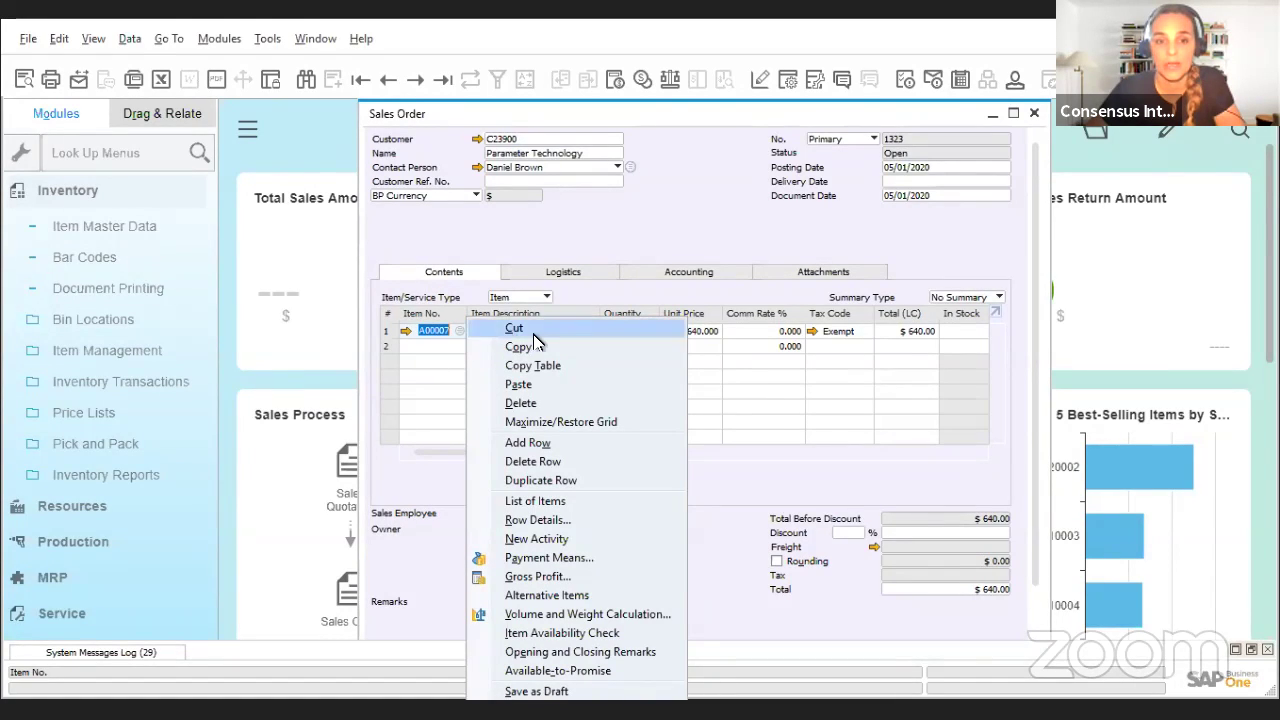
left_click(569, 596)
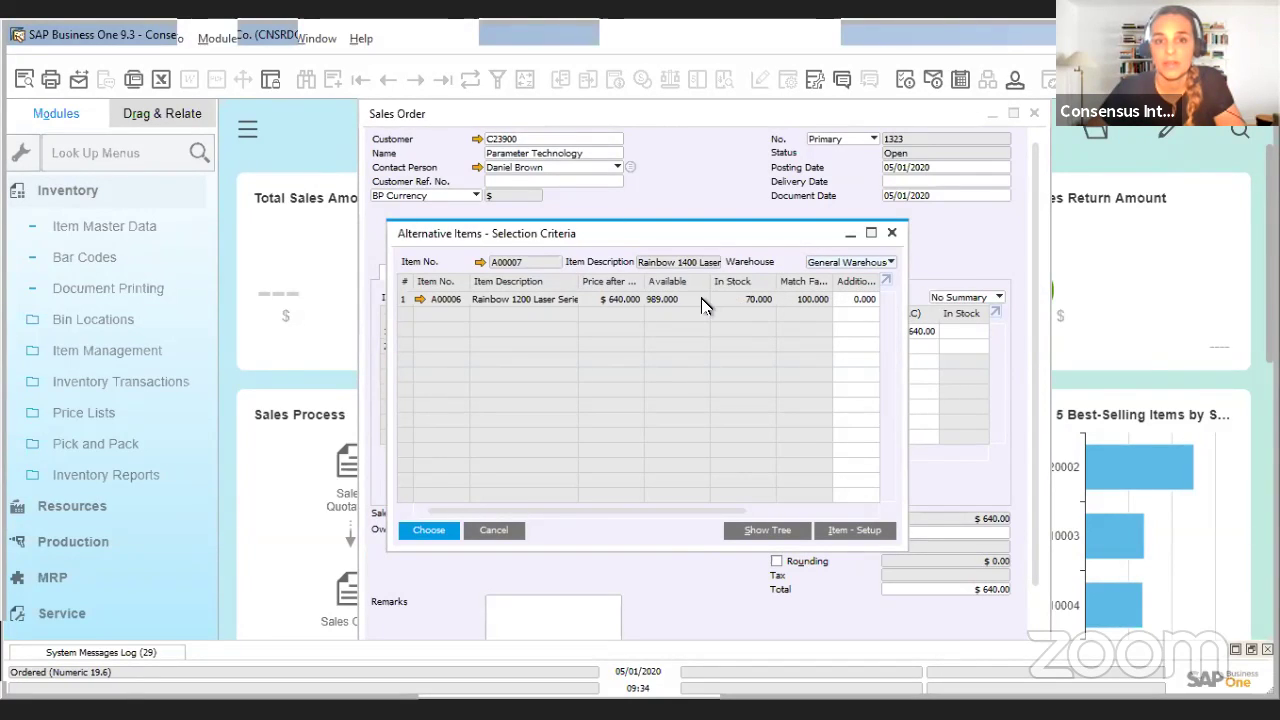
left_click(430, 531)
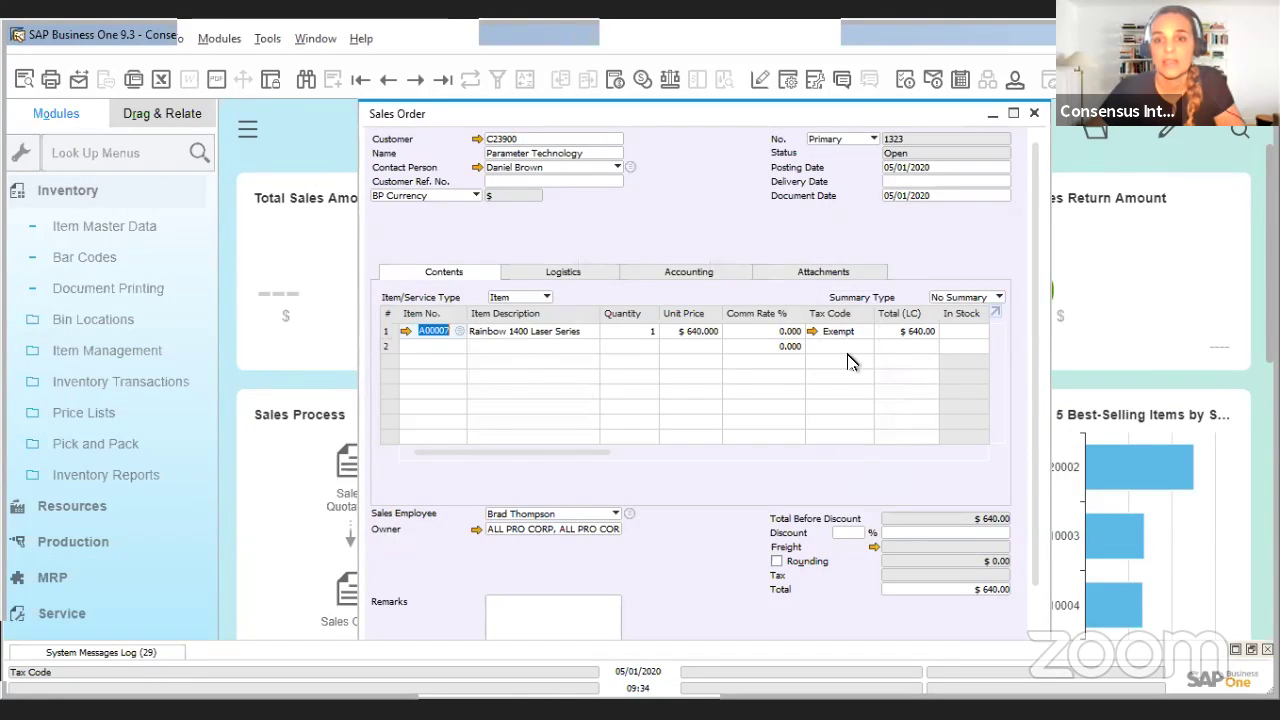
Replace A00007 in the sales order's first row with its alternative item A00006
right_click(445, 336)
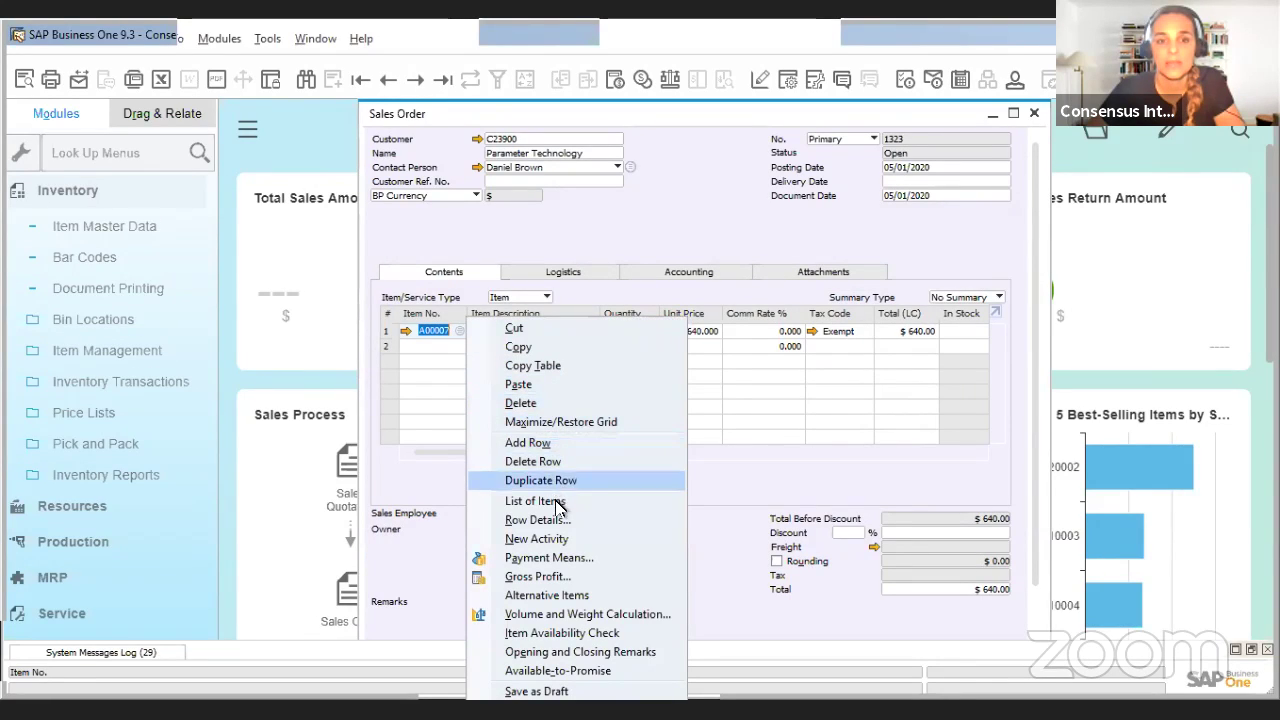
left_click(547, 595)
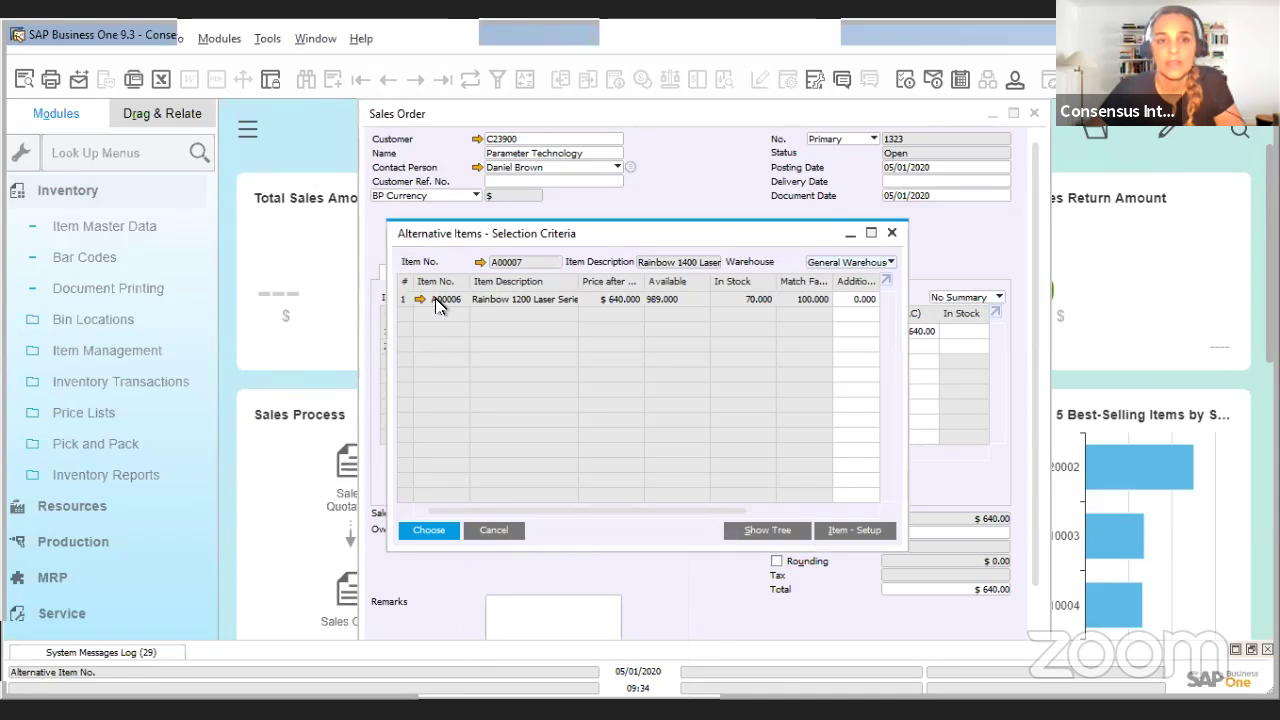
left_click(442, 300)
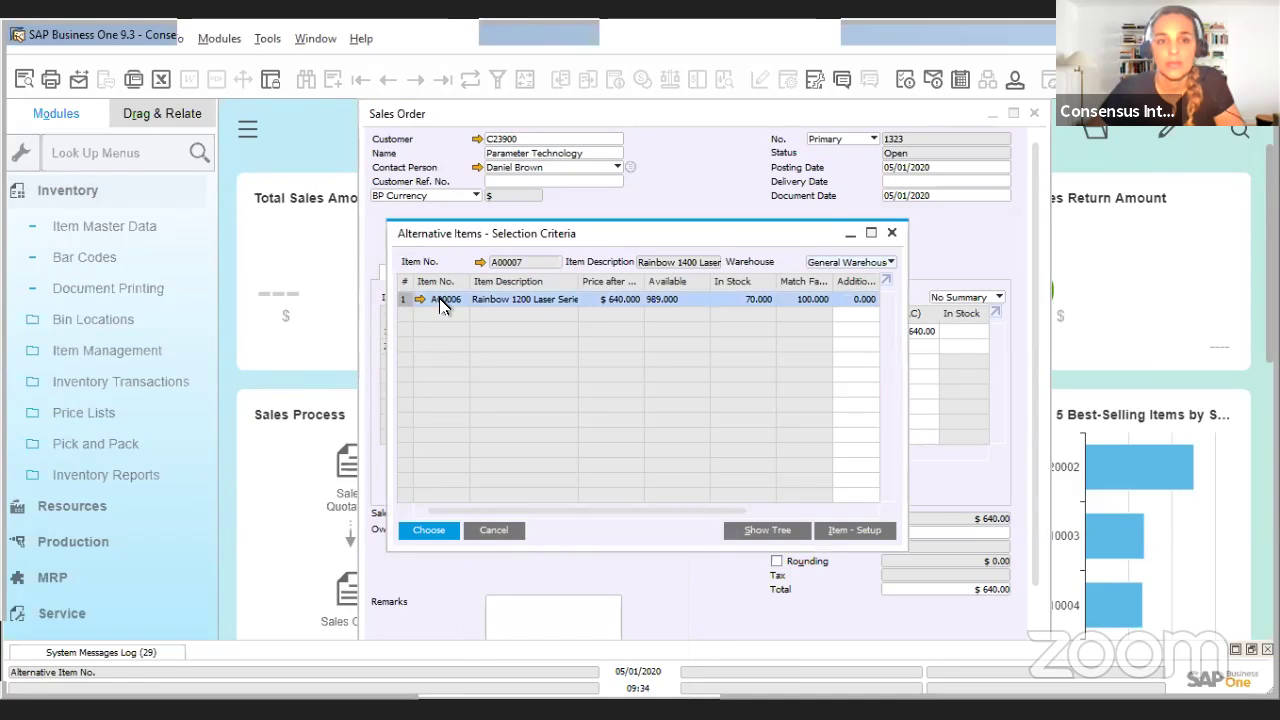
left_click(428, 532)
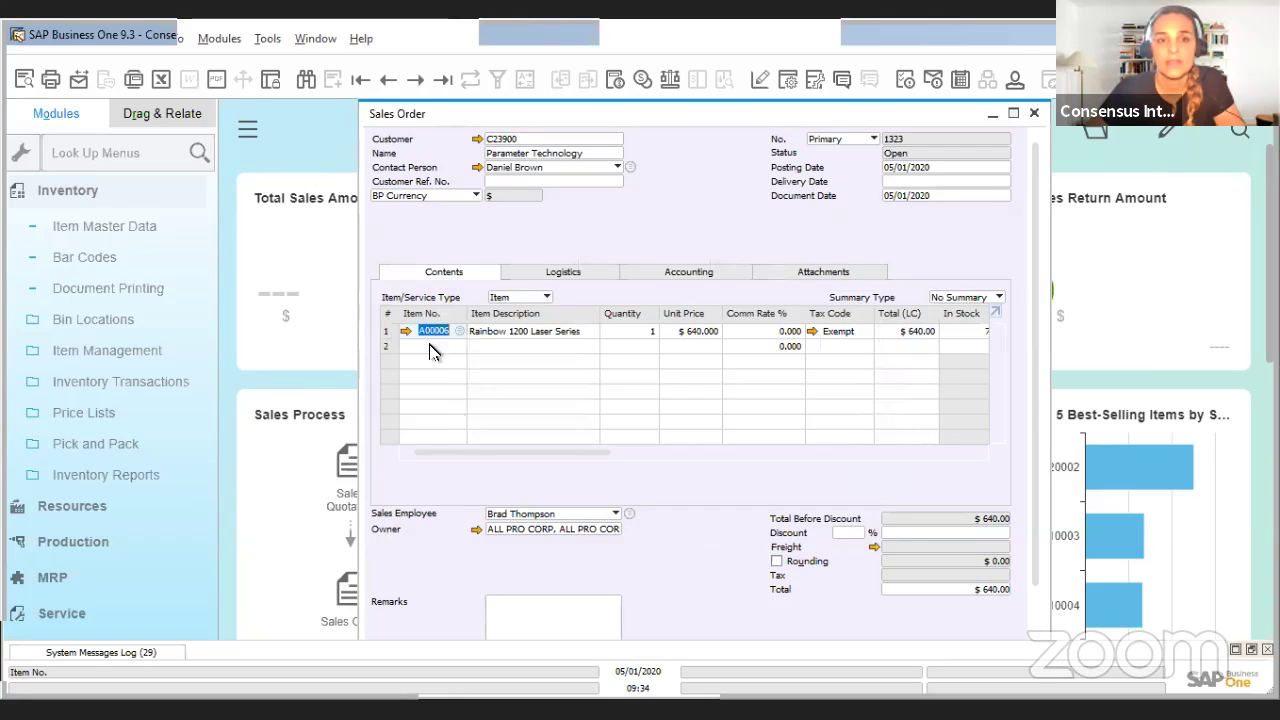